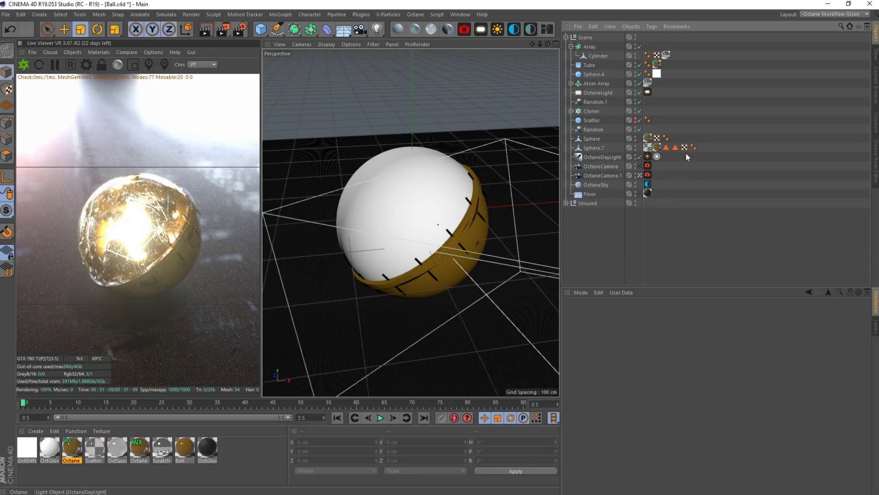
Step: Set Hotpixel removal to 0.5 in the camera imager settings of OctaneCamera.1
left_click(648, 174)
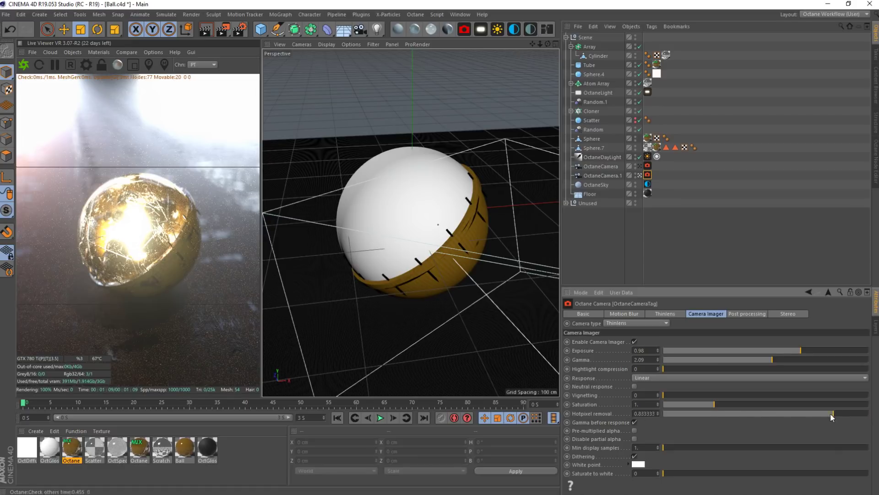
left_click_drag(839, 413, 634, 419)
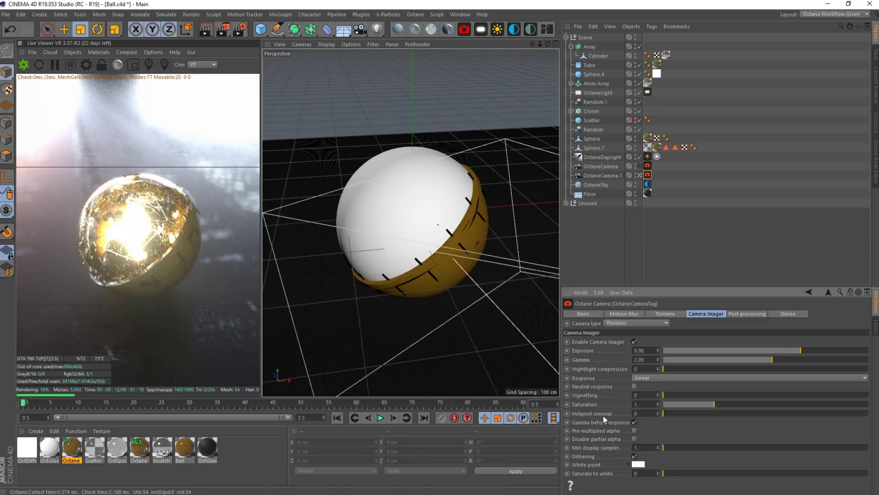
key("Return")
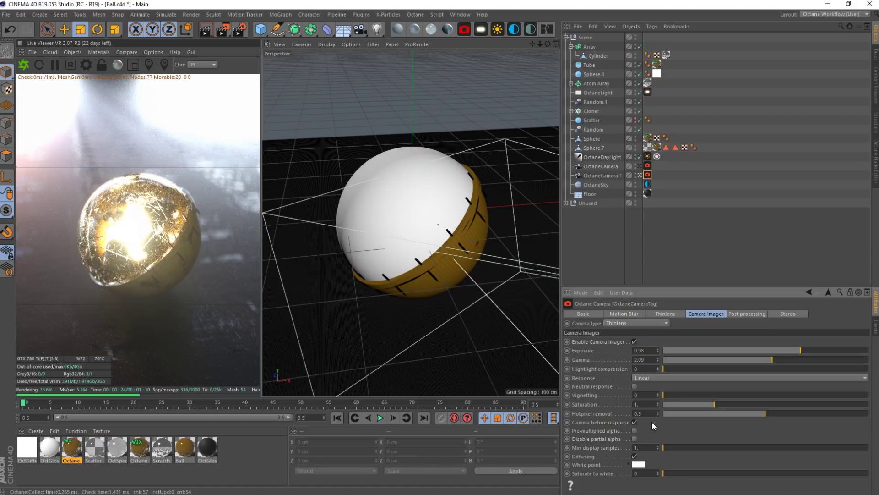
Step: Preview the Live Viewer render with the DL kernel and return it to PT
left_click(201, 65)
left_click(196, 73)
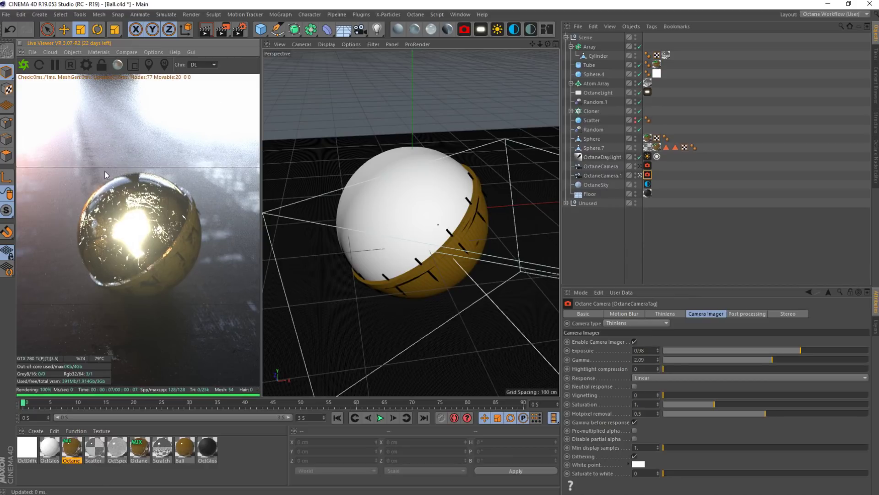
left_click(211, 65)
left_click(202, 84)
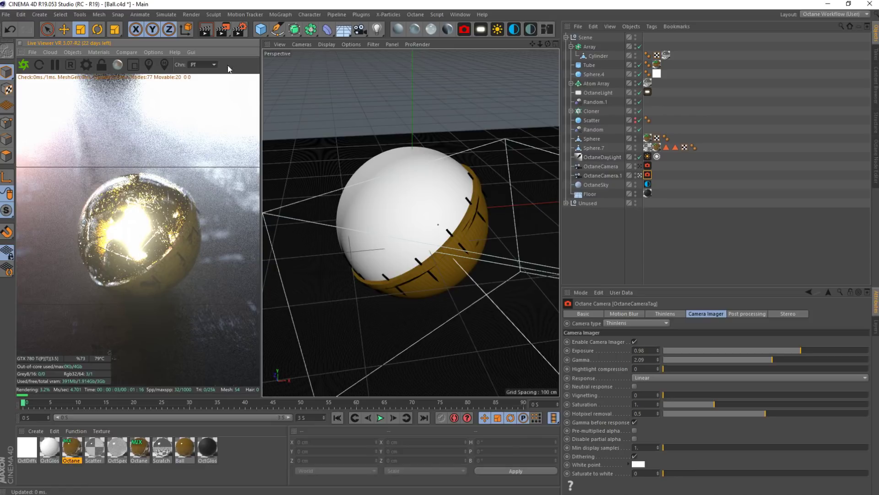
Step: Open the Octane Settings clear of the render preview and lower the path tracing GI clamp to about 2.57
left_click(86, 64)
left_click_drag(97, 9, 390, 52)
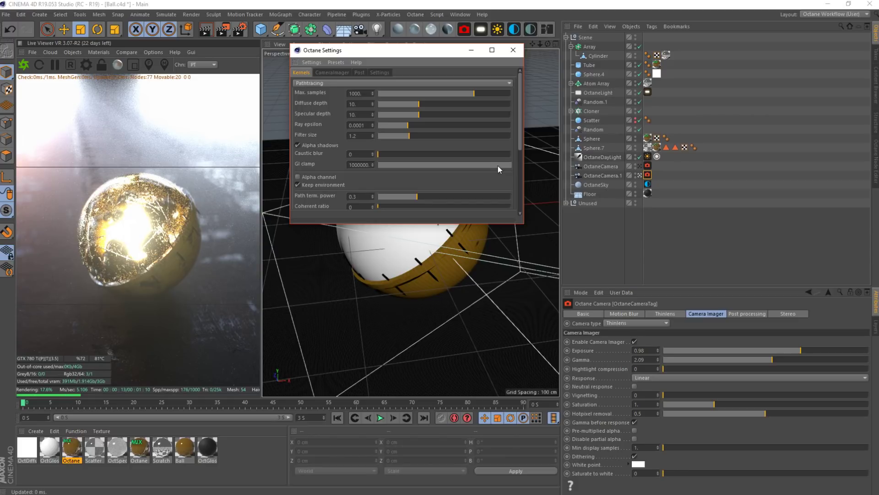
left_click_drag(499, 165, 369, 170)
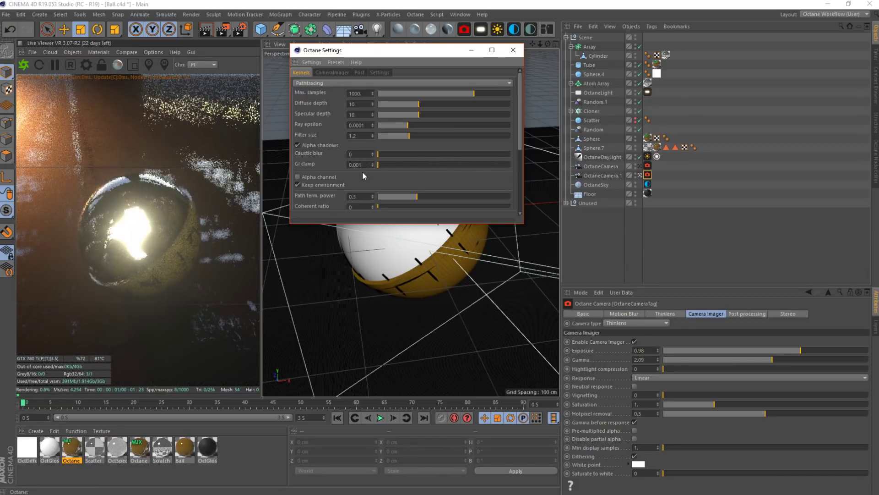
left_click_drag(377, 167, 429, 184)
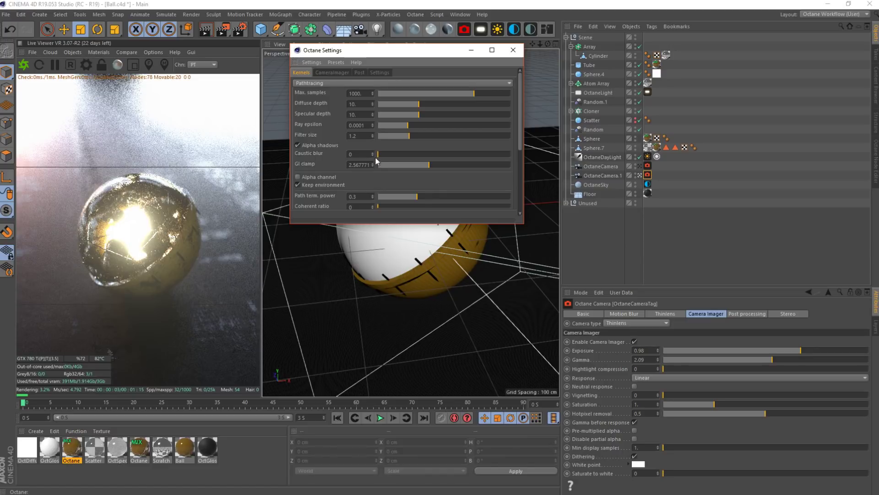
Step: Set the path tracing kernel's Caustic blur to 0.3
left_click_drag(373, 156, 557, 151)
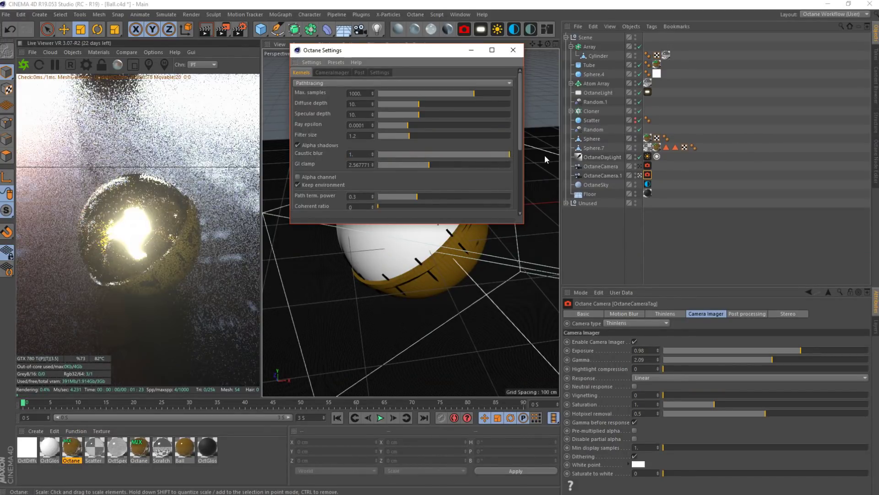
double_click(348, 155)
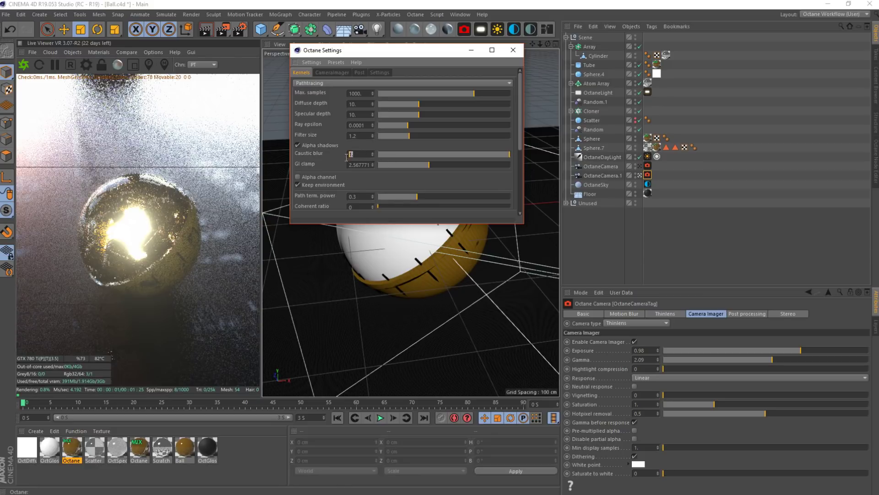
type("0.3")
key("Return")
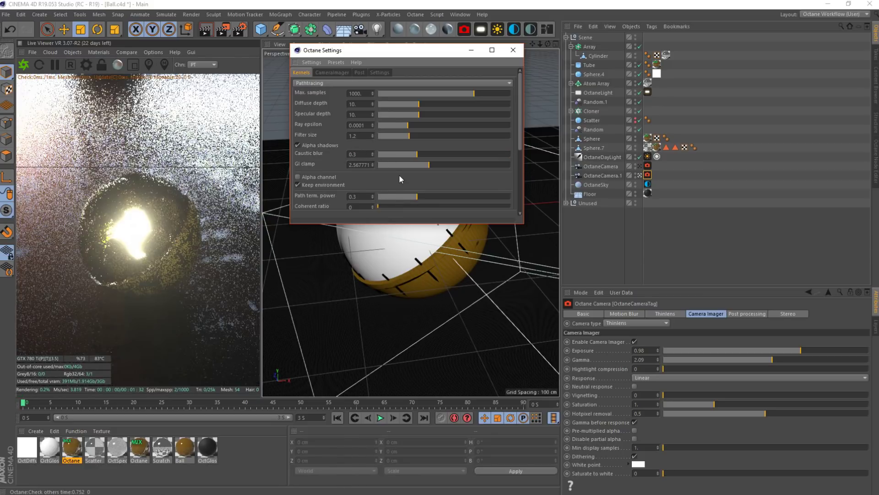
left_click(319, 83)
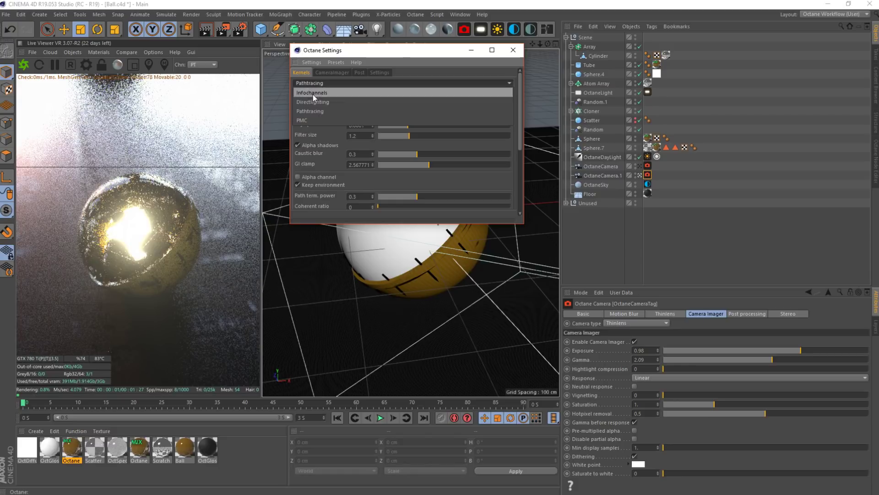
key("Escape")
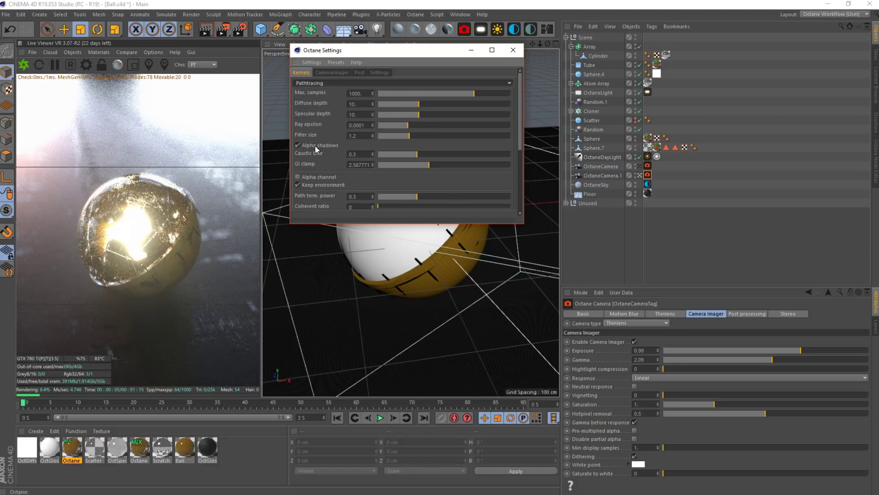
Step: Raise the GI clamp to about 4.85 and set Max. samples to 5000
left_click_drag(427, 166, 434, 167)
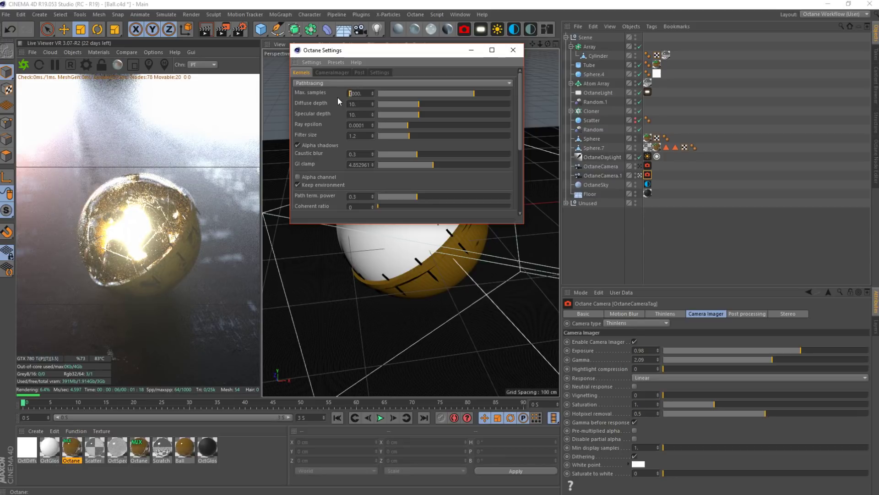
type("5")
key("Tab")
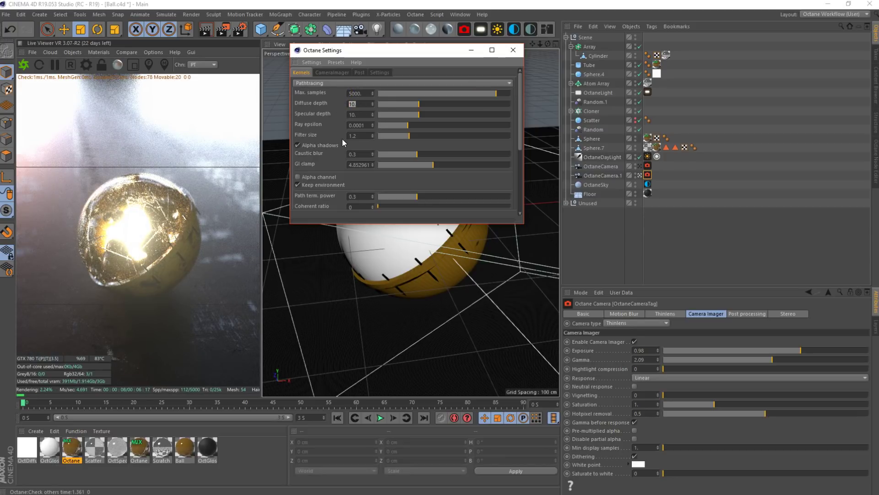
Step: Set both Diffuse depth and Specular depth to 20 and close the Octane Settings
type("20")
key("Tab")
type("20")
key("Return")
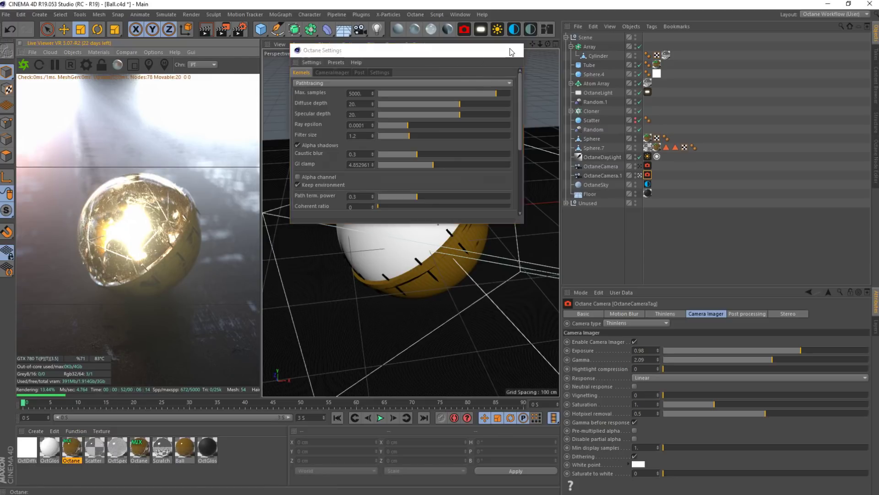
left_click(513, 50)
Step: Open the Scatter material for editing and toggle its Fake shadows option off and back on
left_click(591, 111)
left_click(688, 183)
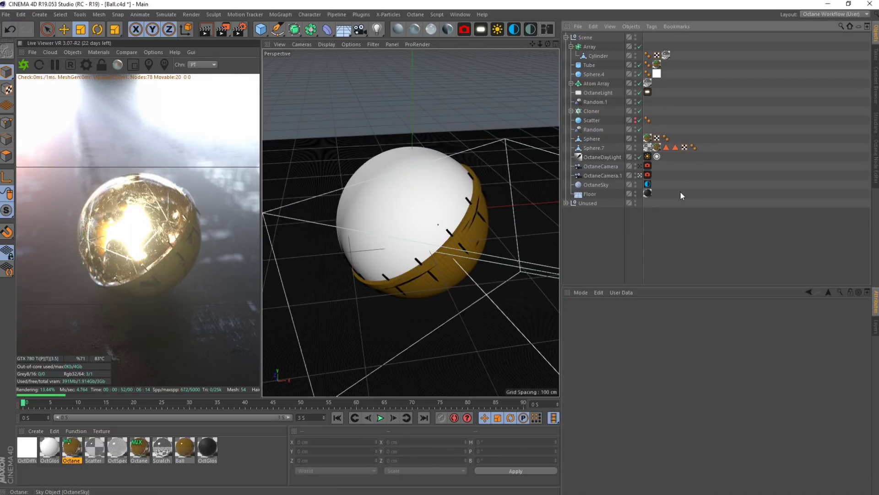
left_click(127, 451)
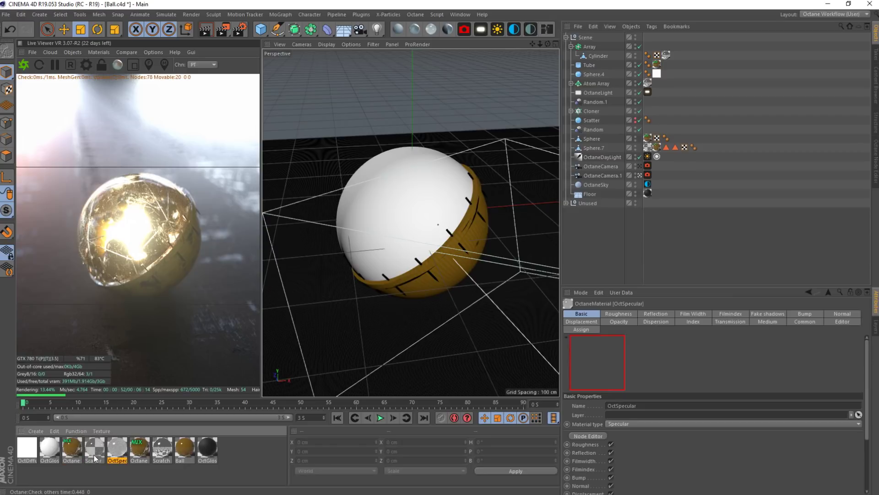
left_click(101, 450)
double_click(100, 450)
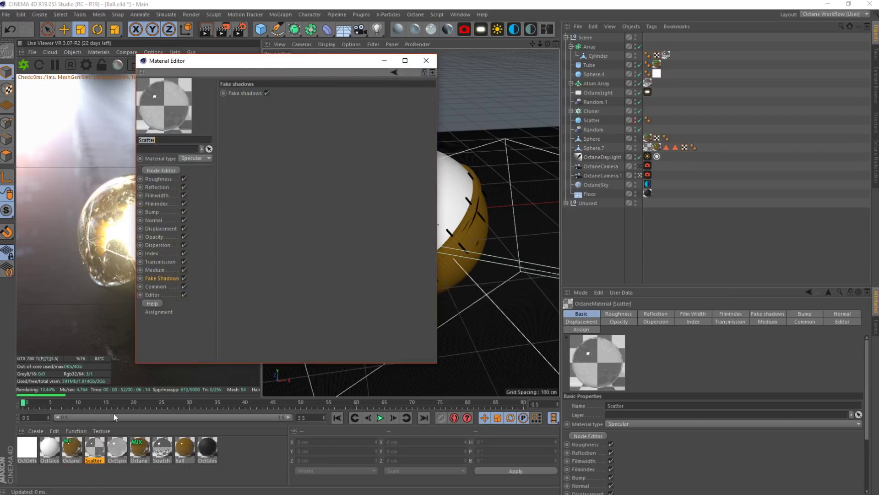
left_click_drag(252, 63, 387, 68)
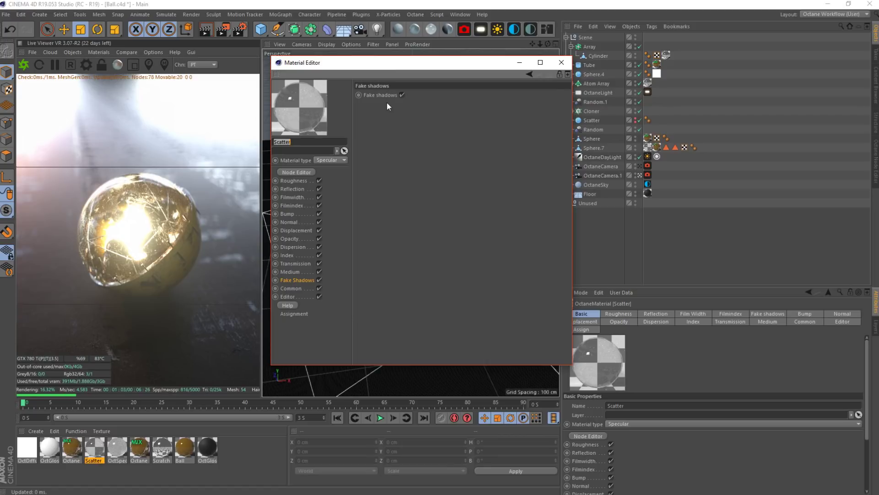
left_click(402, 94)
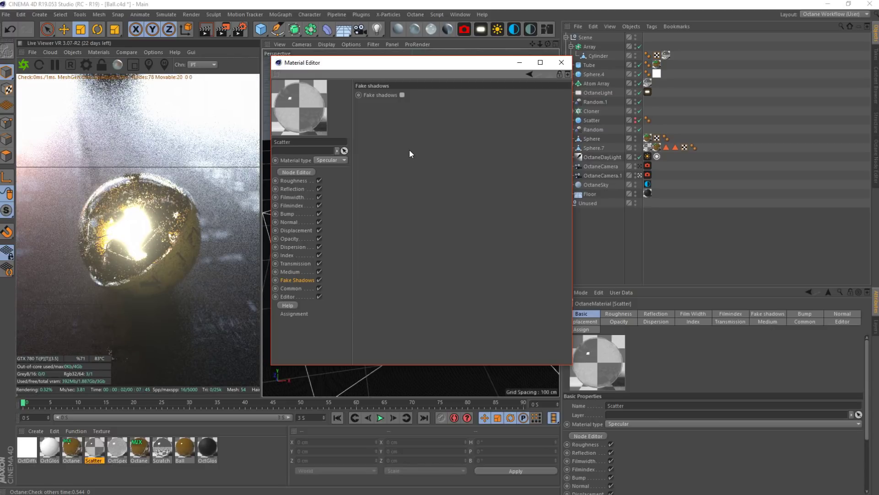
left_click(403, 94)
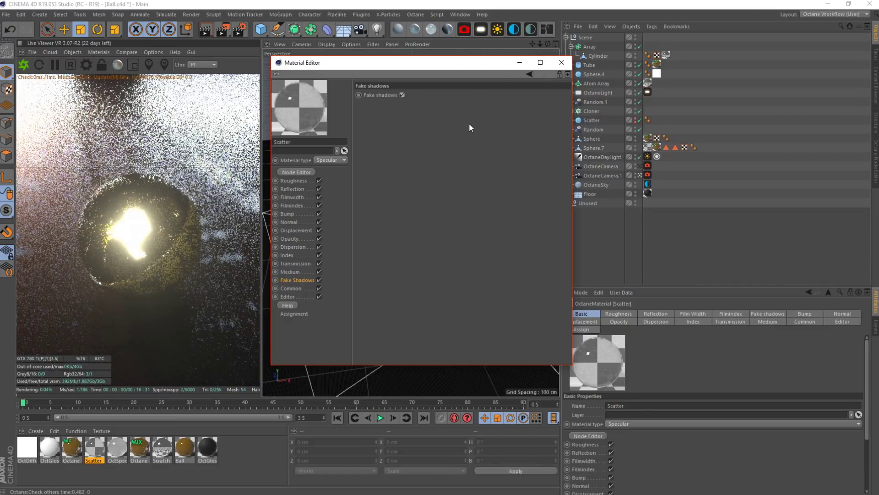
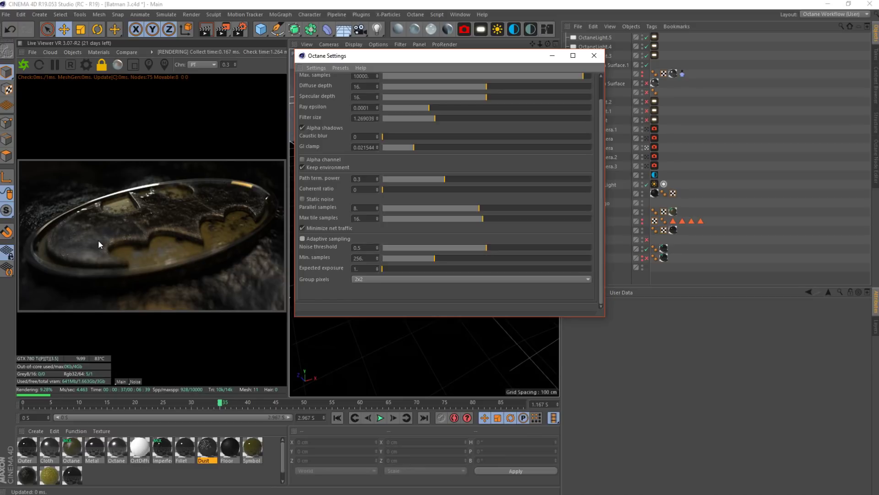
Step: Enable Adaptive sampling in the kernel settings of the Batman scene
left_click(303, 228)
mouse_move(600, 155)
left_mouse_down()
mouse_move(601, 130)
mouse_move(601, 158)
left_mouse_up()
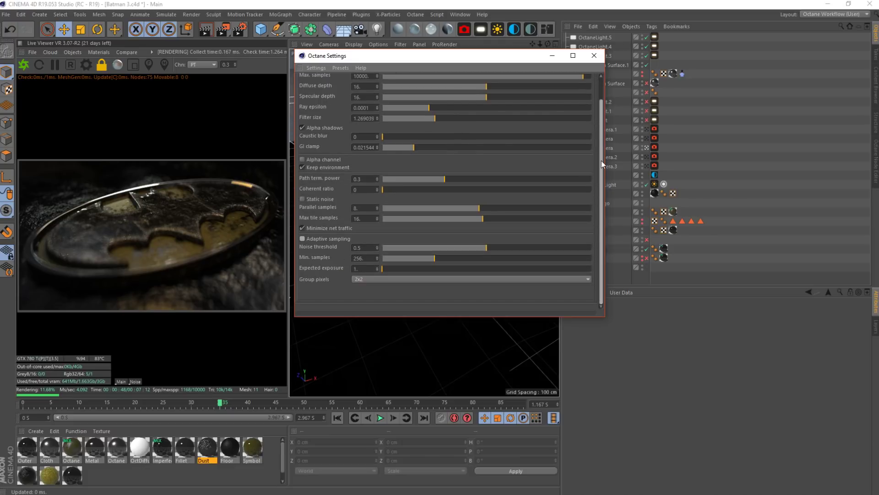
left_click(302, 239)
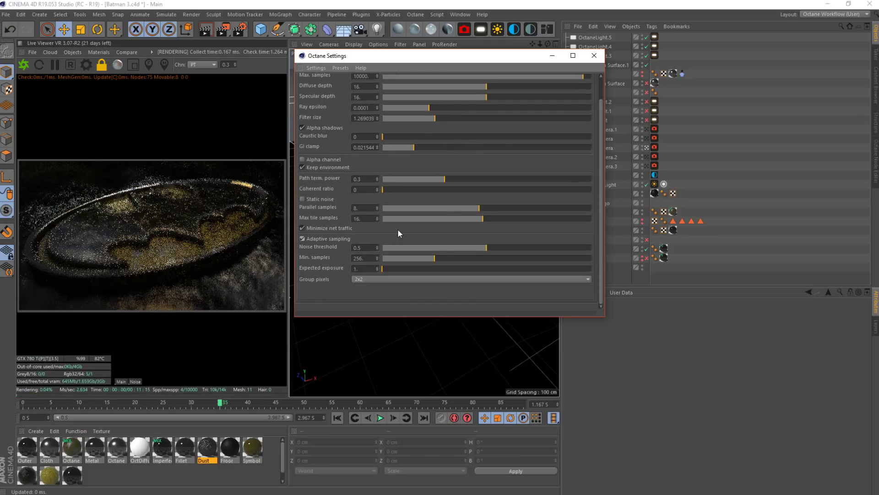
mouse_move(354, 56)
left_mouse_down()
mouse_move(363, 59)
mouse_move(355, 56)
left_mouse_up()
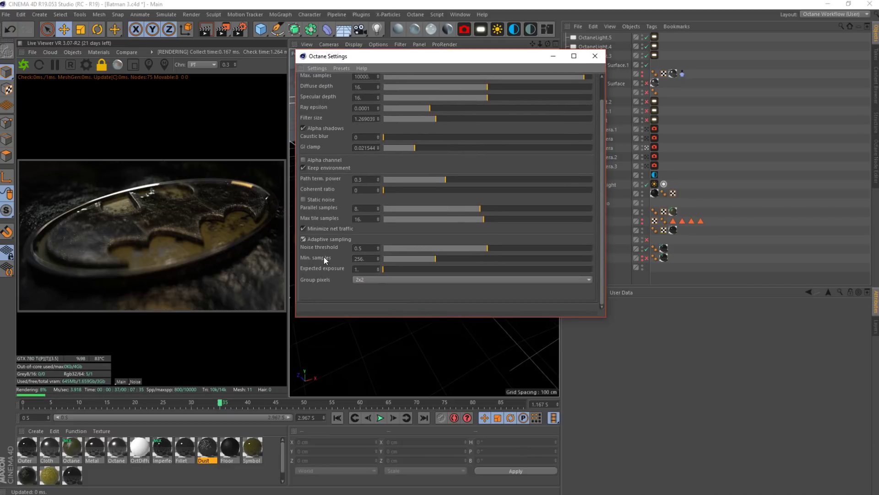
double_click(364, 260)
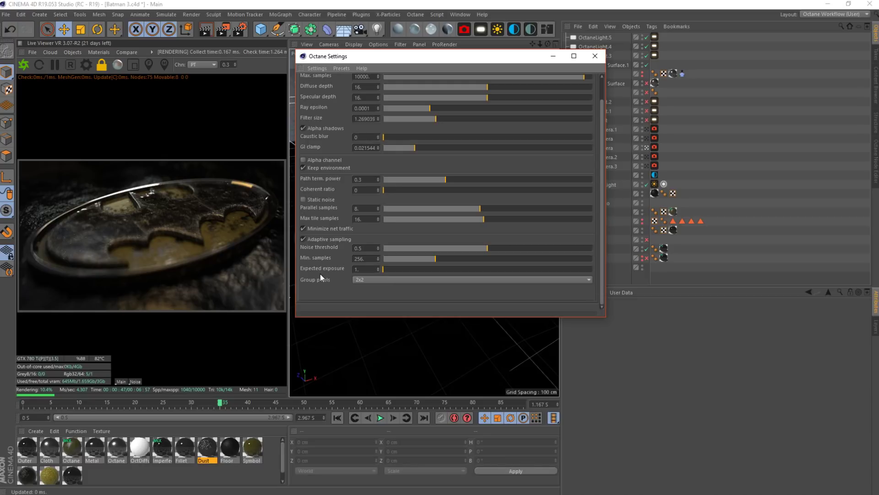
Step: Raise the adaptive sampling Noise threshold to 1
left_click(359, 247)
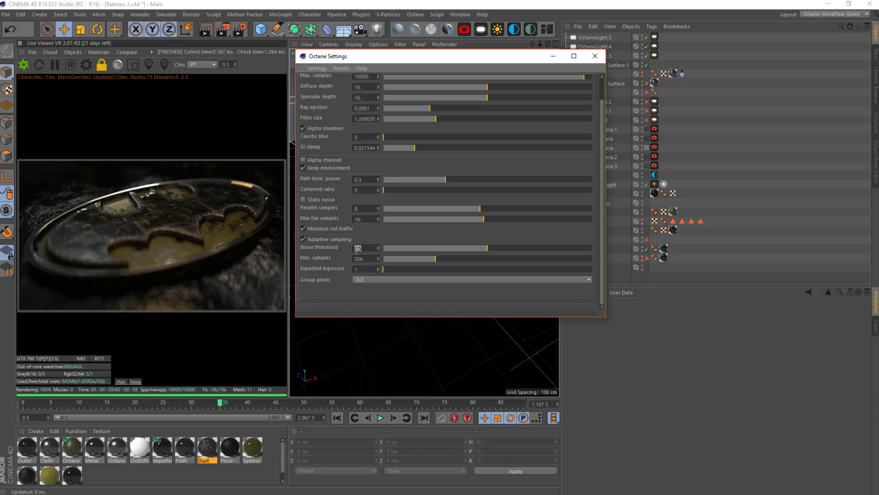
left_click_drag(485, 247, 513, 252)
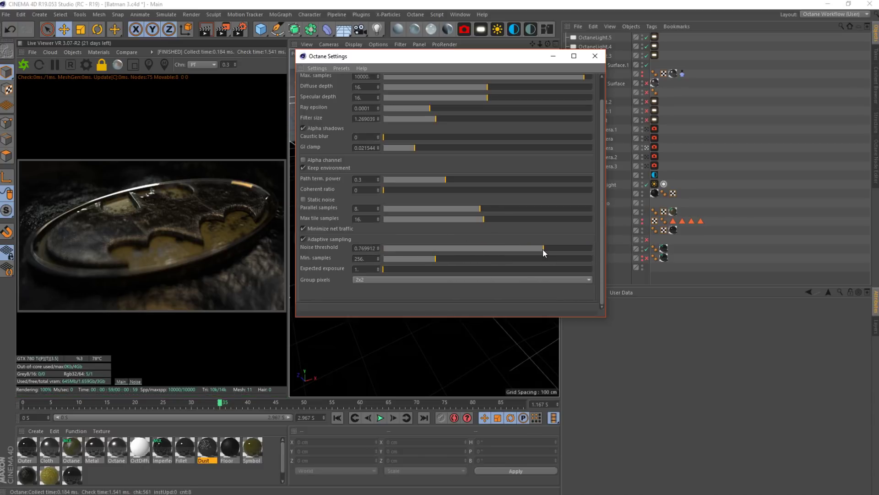
double_click(359, 248)
type("1")
key("Return")
scroll(320, 261, "up", 1)
left_click(276, 263)
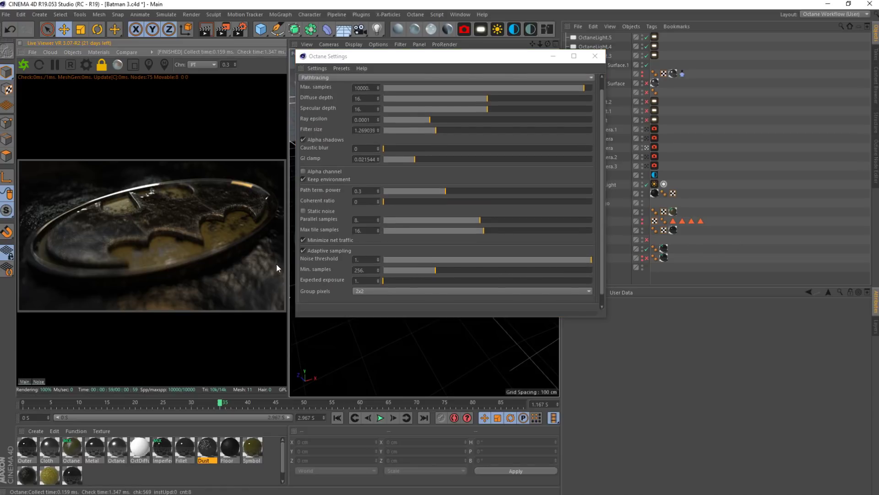
Step: Set the adaptive sampling Noise threshold to about 0.7
left_click(383, 259)
left_click_drag(400, 264, 535, 260)
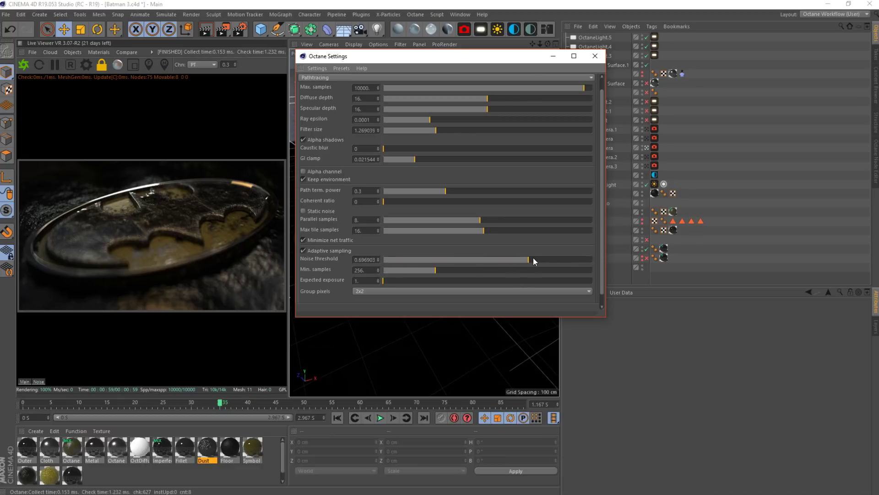
left_click(356, 280)
left_click(362, 270)
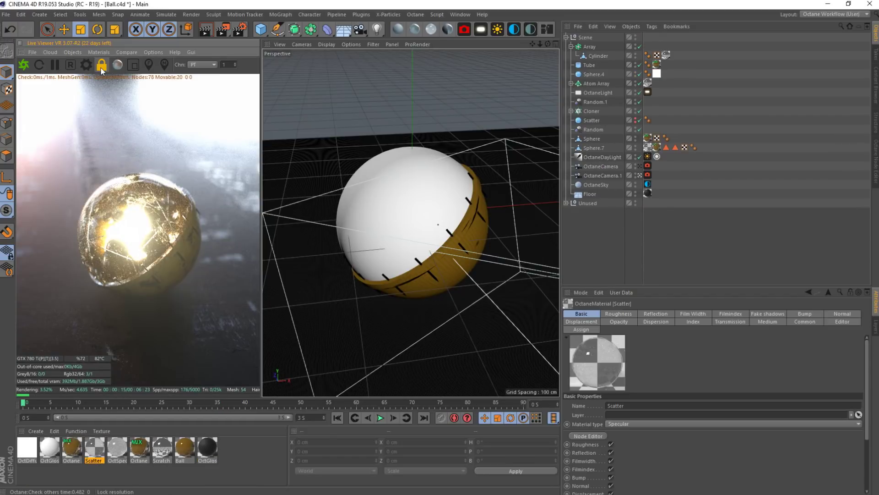
Step: Reduce the Live Viewer's locked resolution scale to 0.3 in the ball scene
left_click(235, 66)
left_click(235, 66)
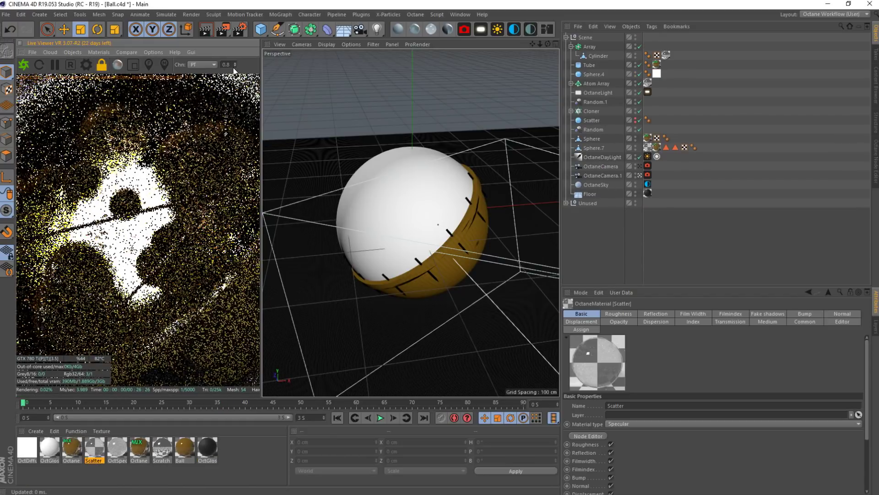
left_click(235, 66)
left_click(235, 67)
left_click(235, 66)
left_click(235, 66)
left_click(235, 66)
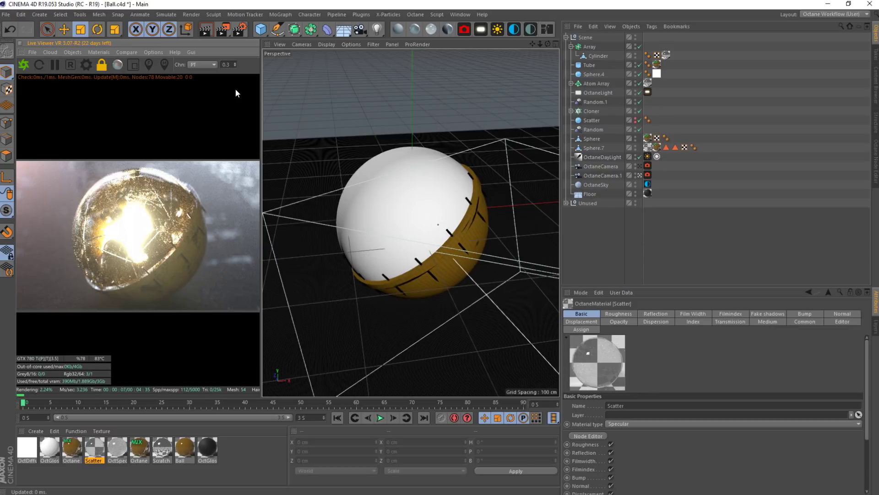
Step: Try raising the Power of the OctaneDayLight's daylight tag to about 6.8 and undo the change
left_click(615, 157)
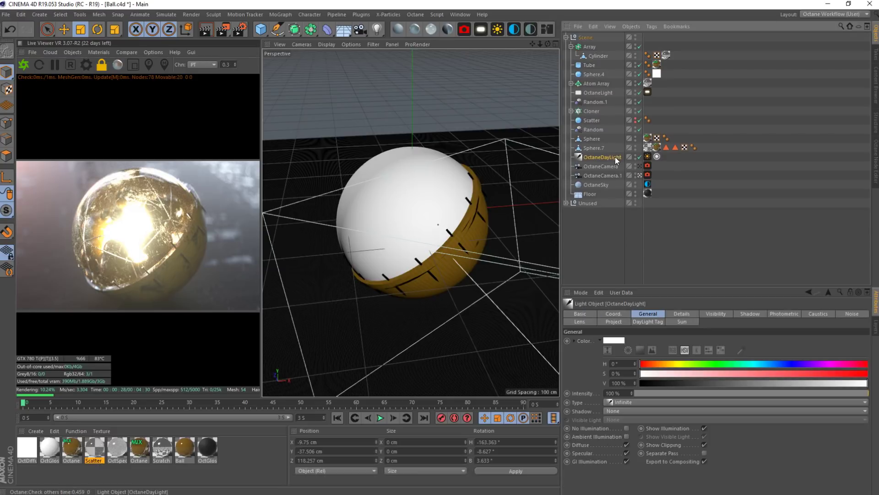
left_click(649, 158)
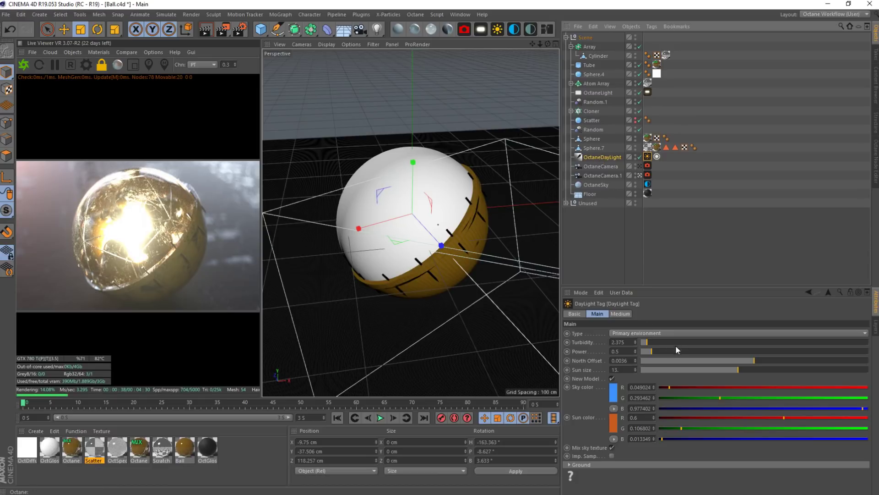
left_click_drag(651, 350, 795, 351)
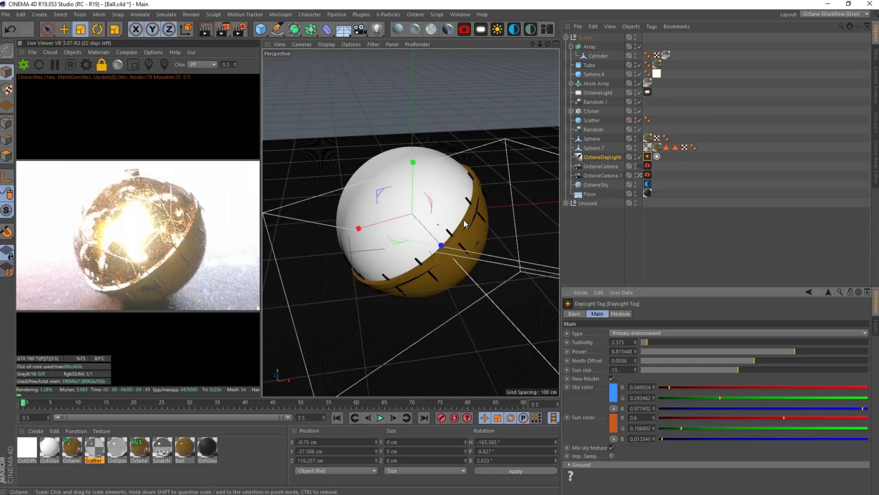
key("ctrl+z")
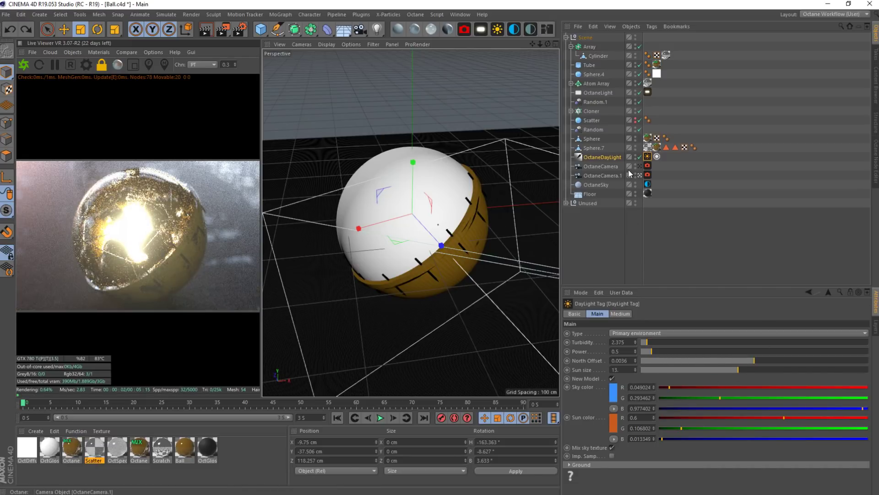
Step: Place OctaneSky directly below and OctaneLight directly above OctaneDayLight in the object list, and view the tag settings of all three
left_click_drag(598, 186, 597, 162)
left_click(648, 166)
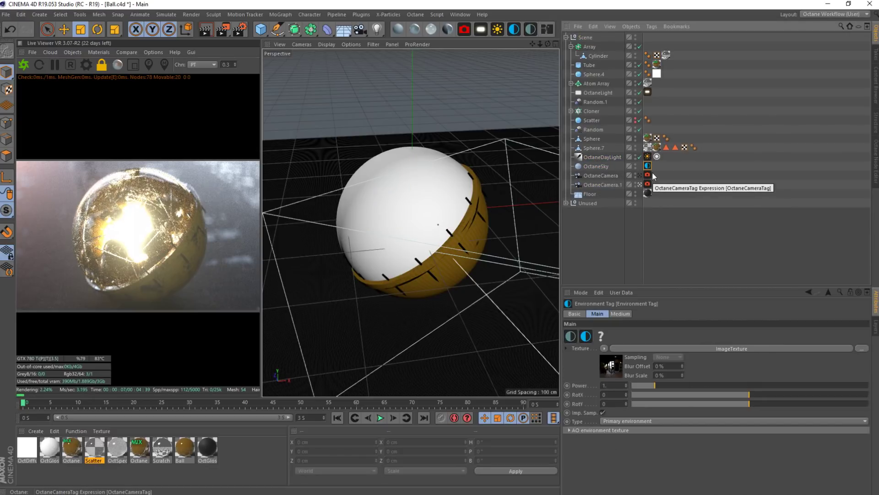
left_click(648, 157)
left_click_drag(596, 94, 597, 153)
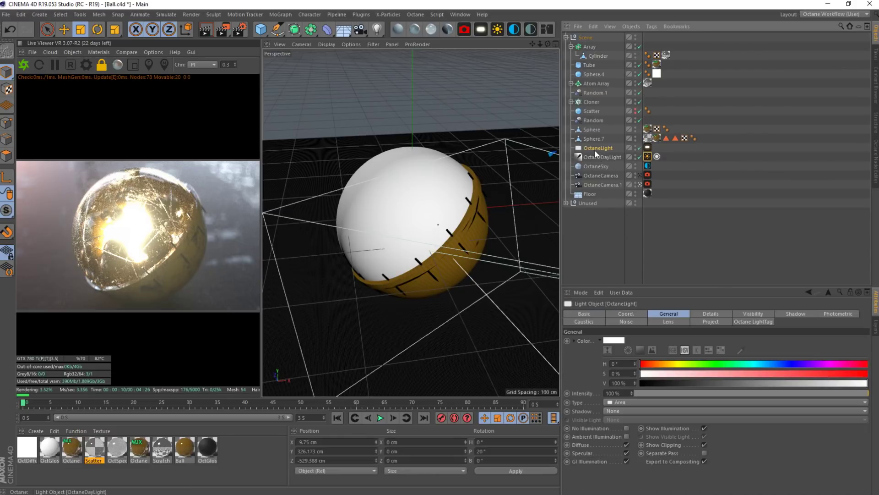
left_click(648, 147)
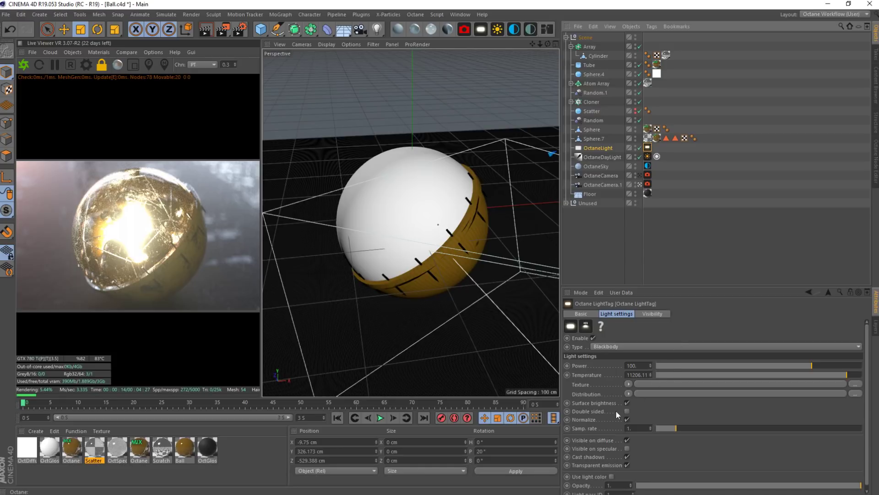
left_click(647, 157)
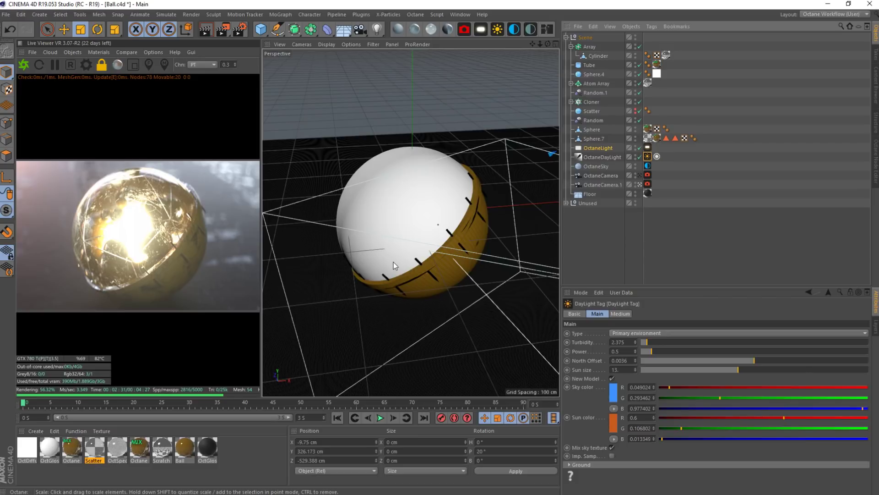
Step: Set the GPU render priority to PRIORITY_MEDIUM in the Octane device settings and close them
left_click(87, 67)
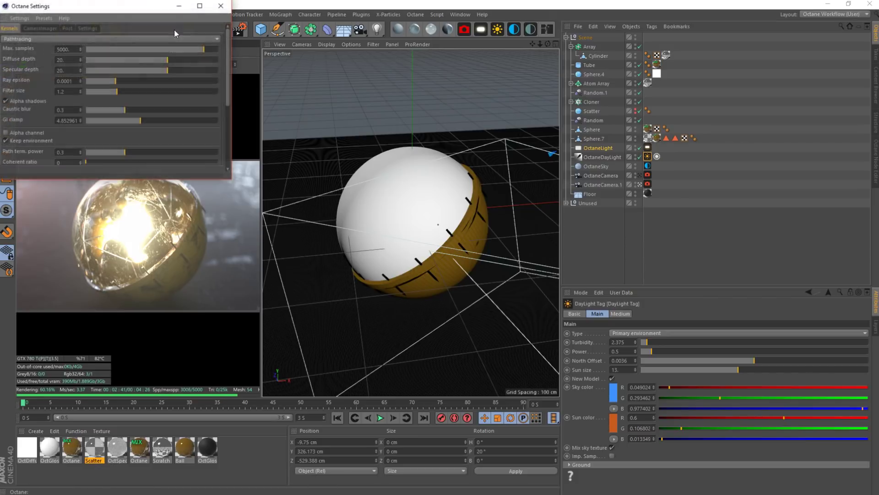
left_click_drag(106, 9, 419, 67)
left_click(402, 87)
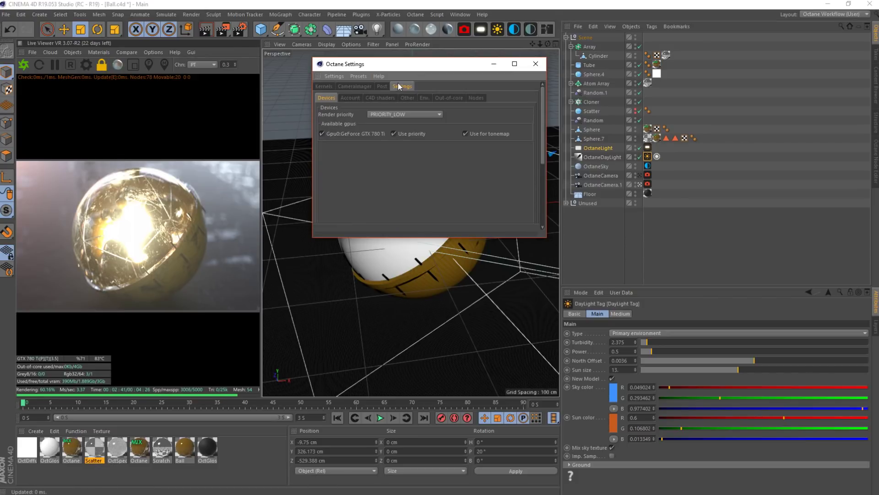
left_click(393, 114)
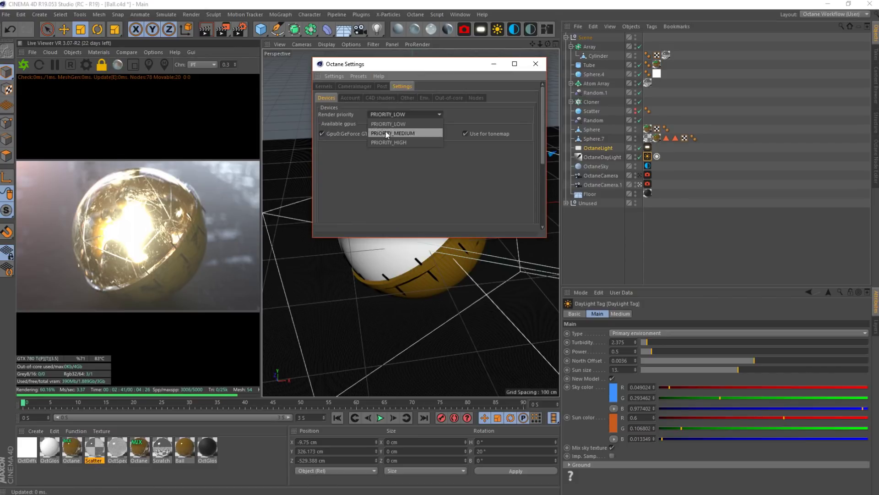
left_click(361, 118)
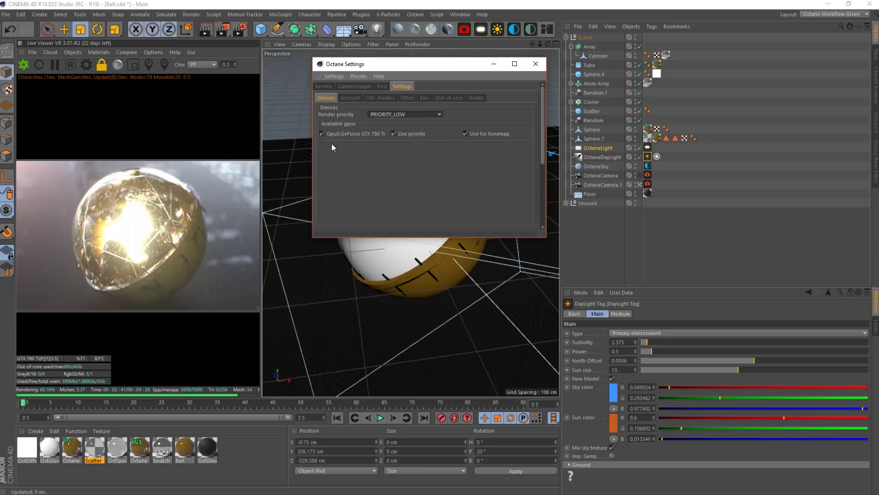
left_click(374, 116)
left_click(359, 114)
left_click(375, 115)
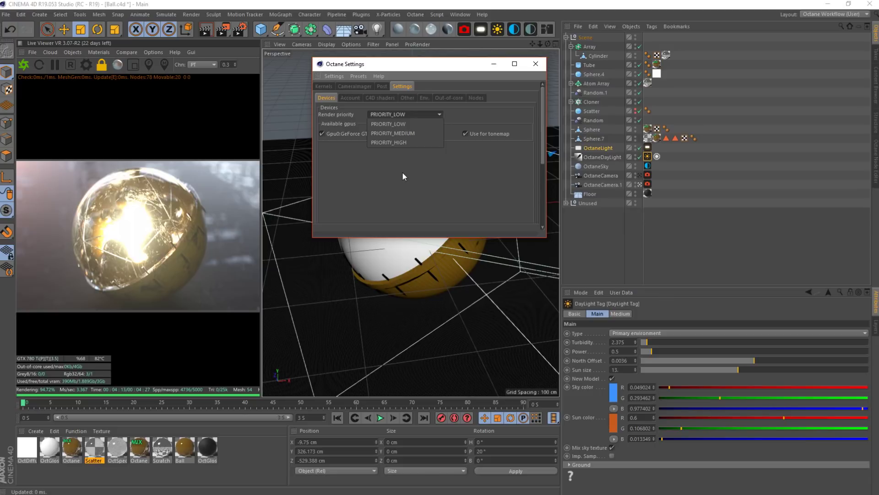
left_click(401, 137)
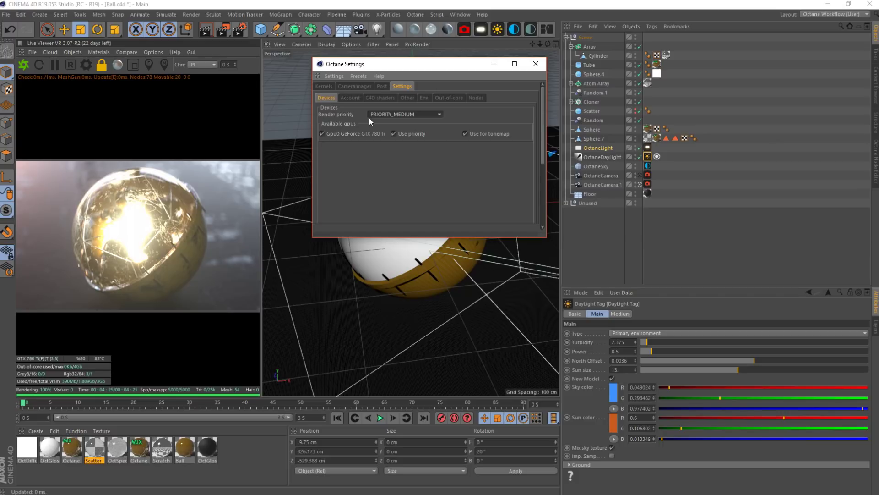
left_click(540, 65)
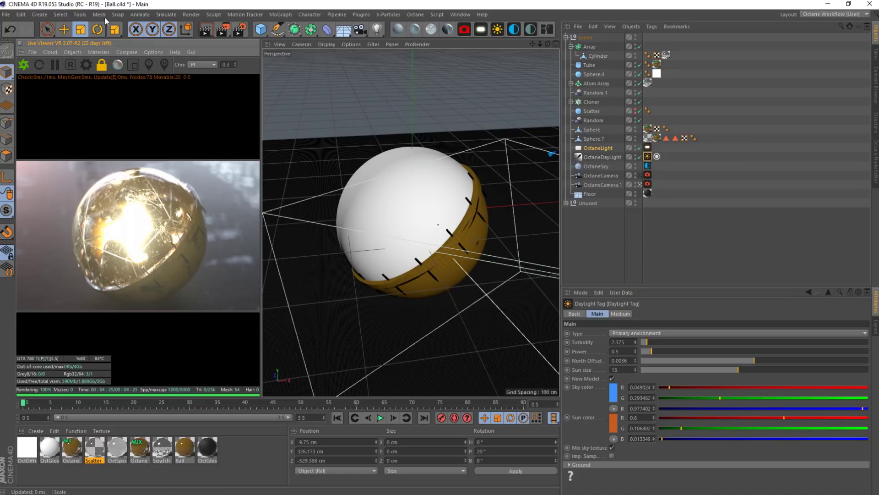
Step: Open the Renderer section of the Cinema 4D preferences
left_click(21, 14)
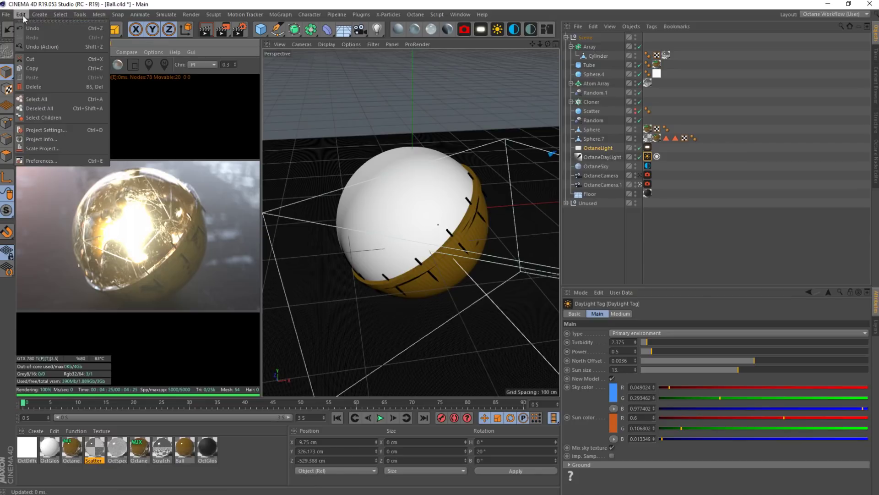
left_click(73, 129)
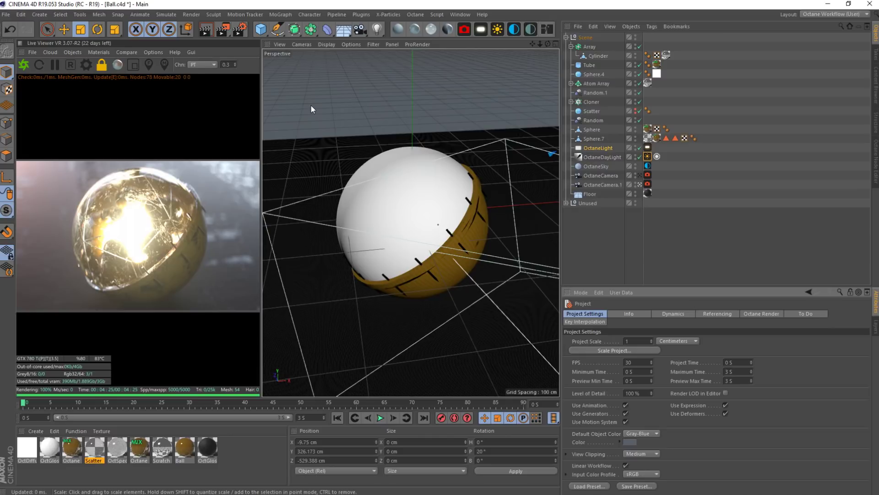
left_click(23, 14)
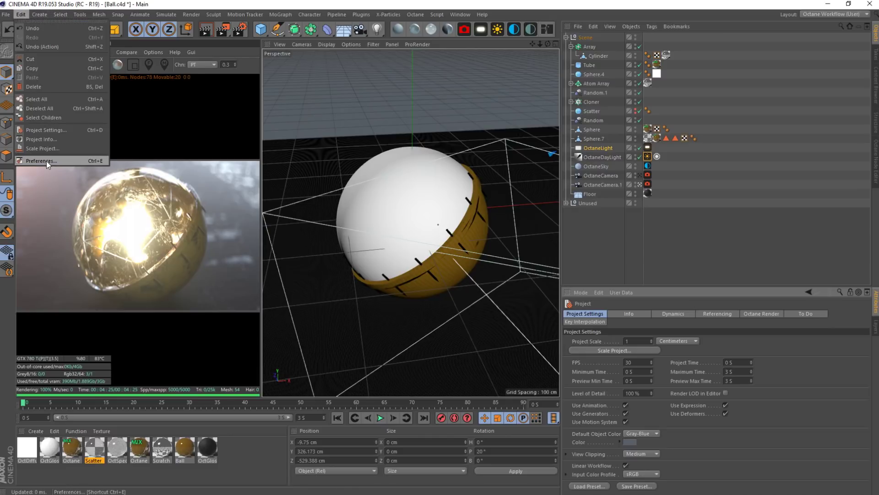
left_click(46, 161)
left_click_drag(371, 77, 353, 68)
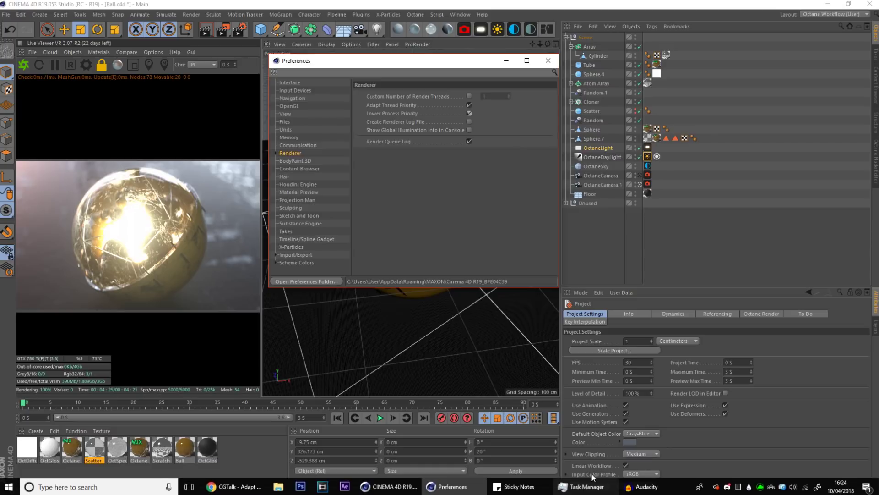
Step: Switch to Task Manager and check the process priority of CINEMA 4D.exe
left_click(601, 485)
left_click_drag(662, 117, 676, 65)
right_click(613, 283)
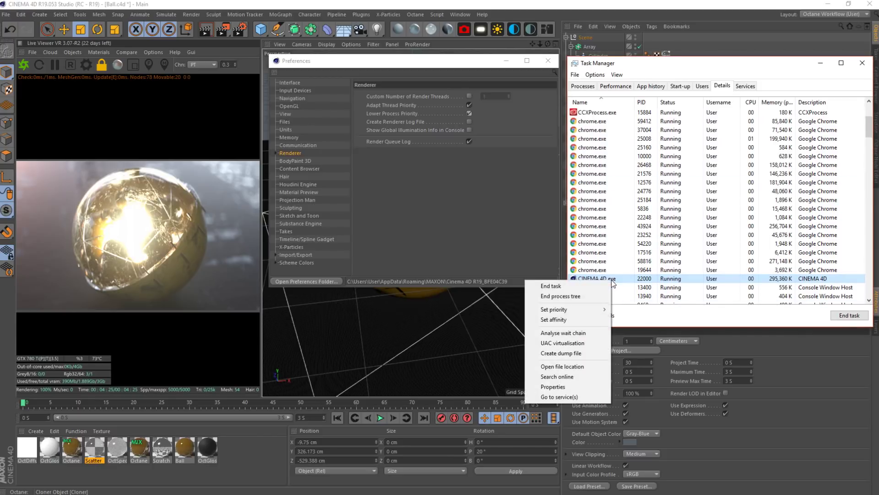
mouse_move(553, 311)
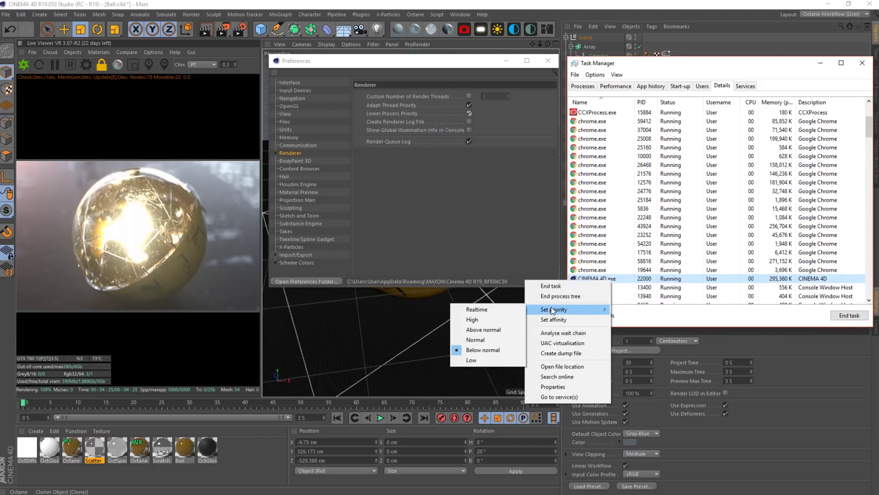
left_click(463, 129)
Step: Turn off Lower Process Priority in the Renderer preferences and recheck the CINEMA 4D.exe priority in Task Manager
left_click(468, 113)
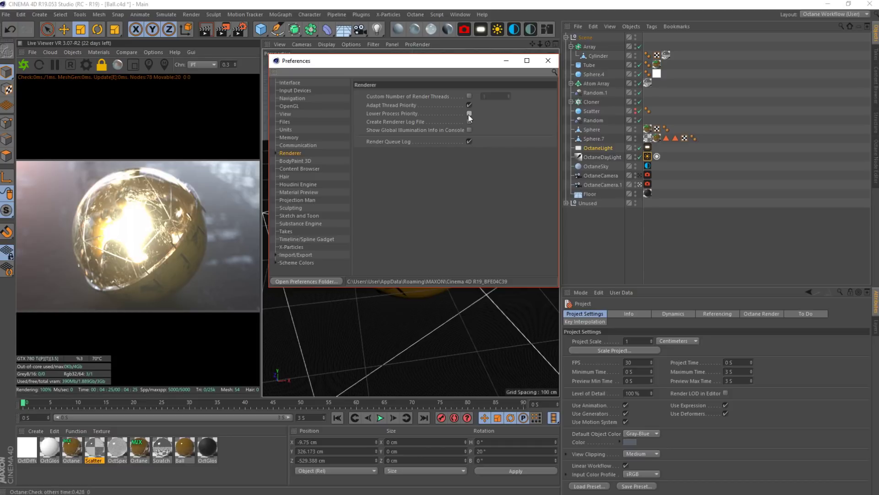
left_click(616, 487)
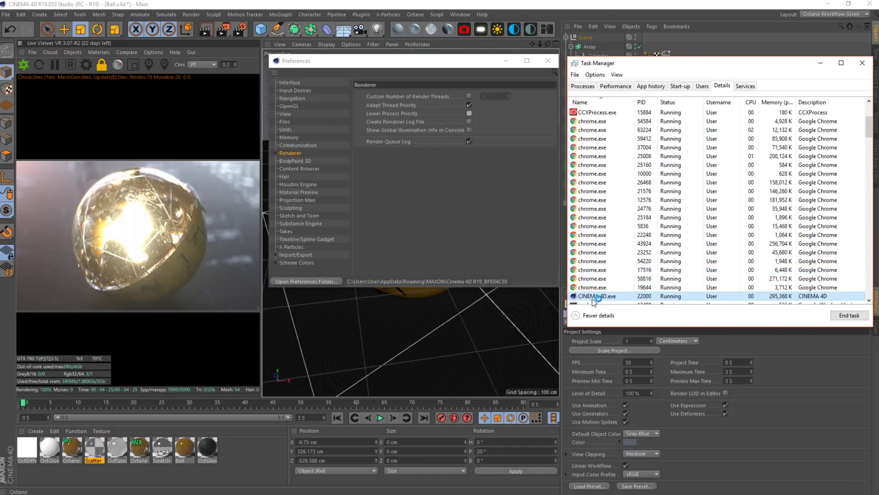
right_click(593, 297)
mouse_move(535, 327)
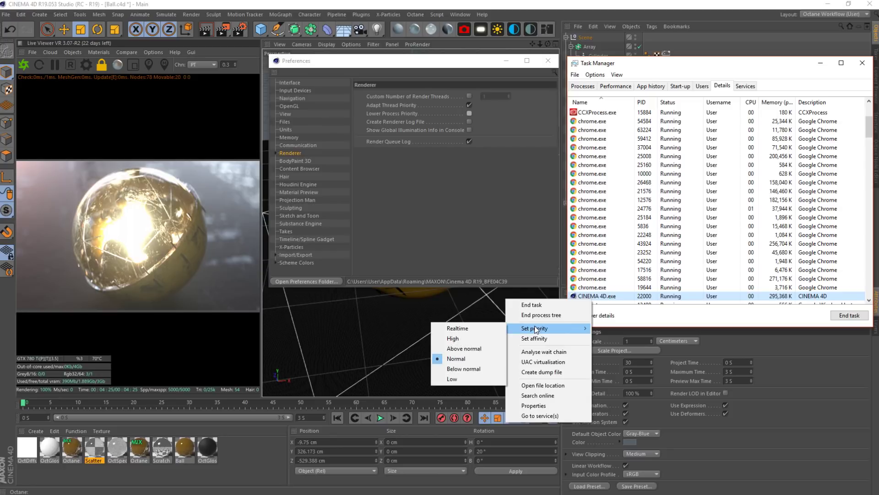
left_click(486, 175)
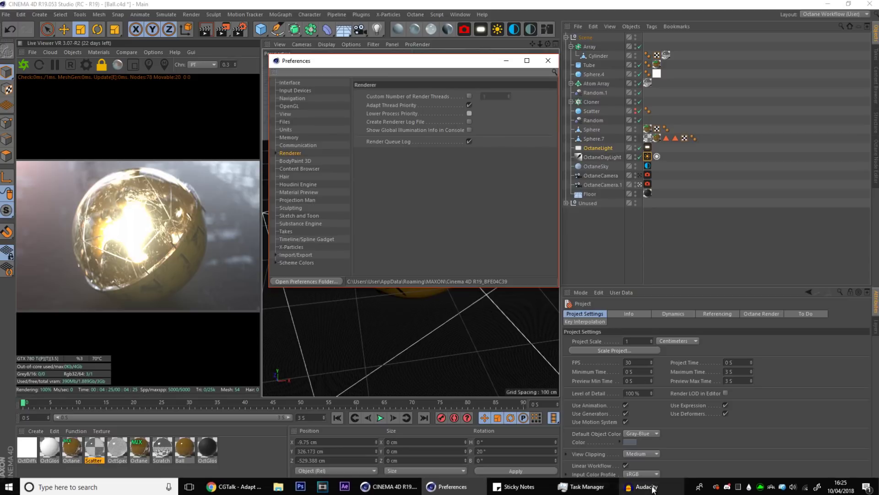
Step: Change the process priority of CINEMA 4D.exe to Above normal in Task Manager
left_click(674, 485)
right_click(608, 280)
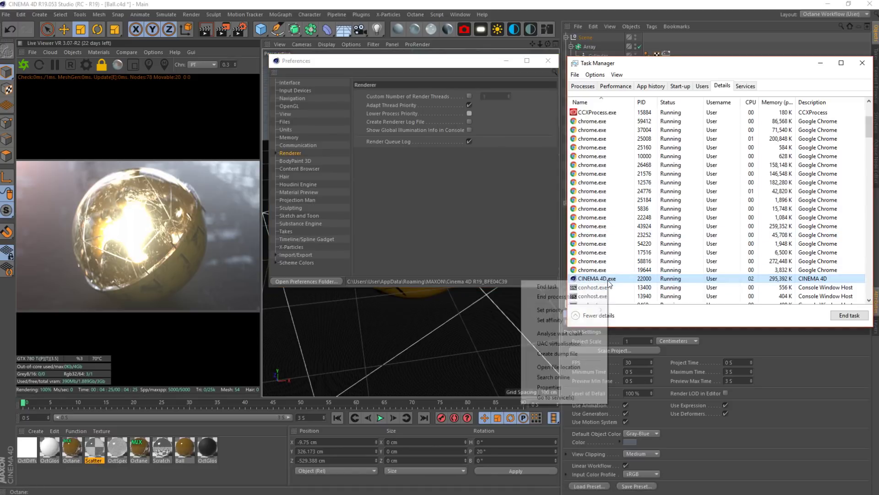
mouse_move(557, 311)
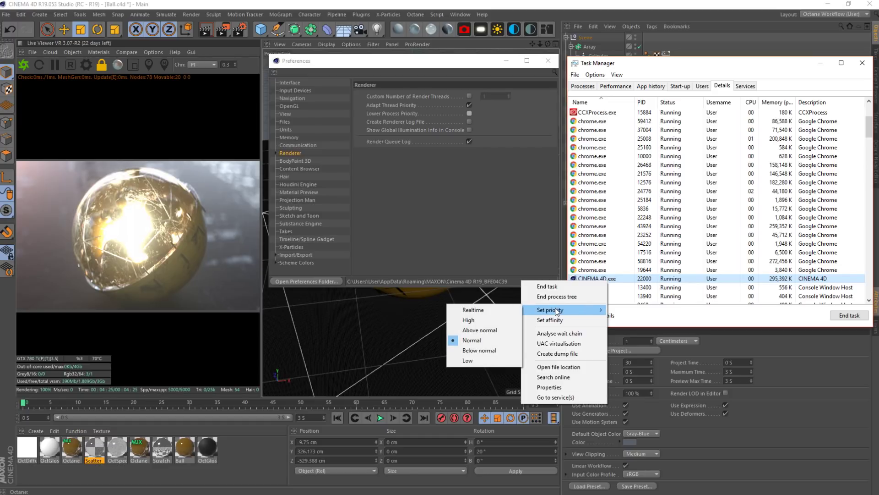
left_click(485, 331)
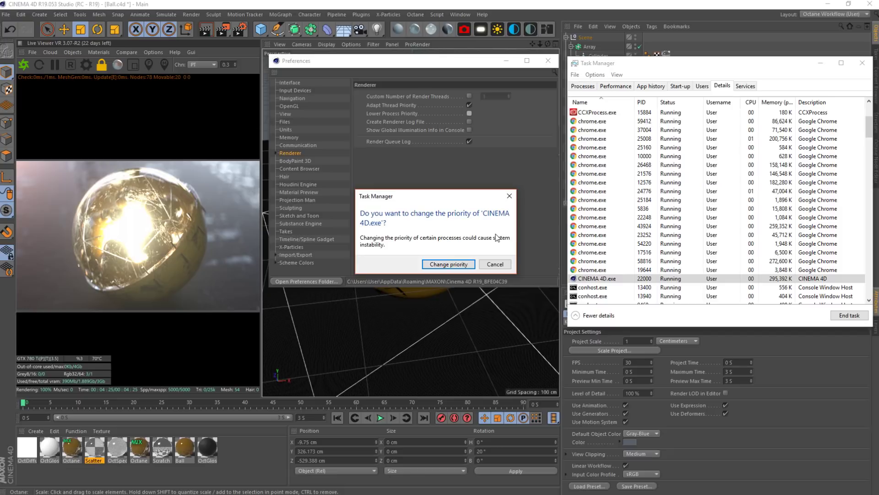
left_click(457, 263)
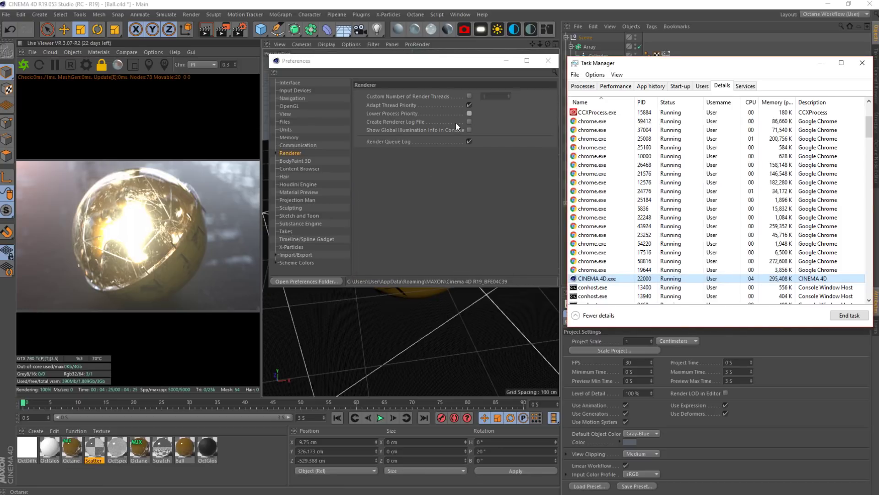
Step: View the priority options of CINEMA 4D.exe in Task Manager and close the Cinema 4D preferences
right_click(621, 278)
mouse_move(582, 307)
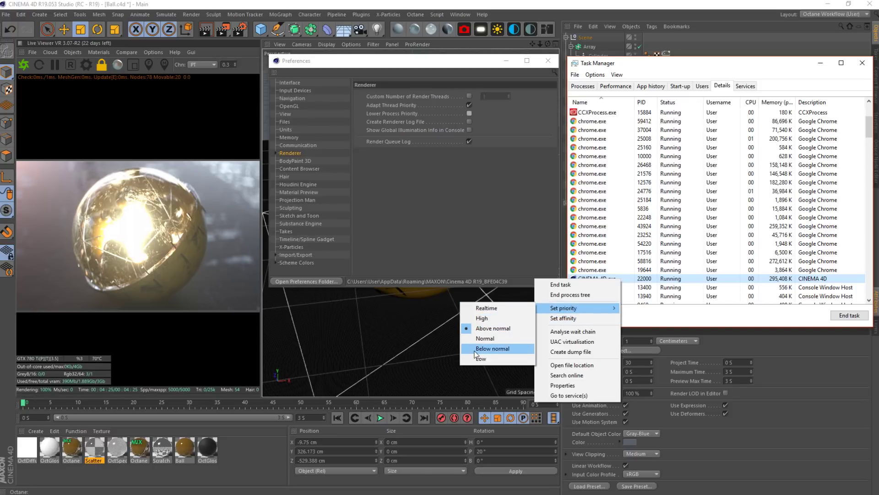
left_click(419, 218)
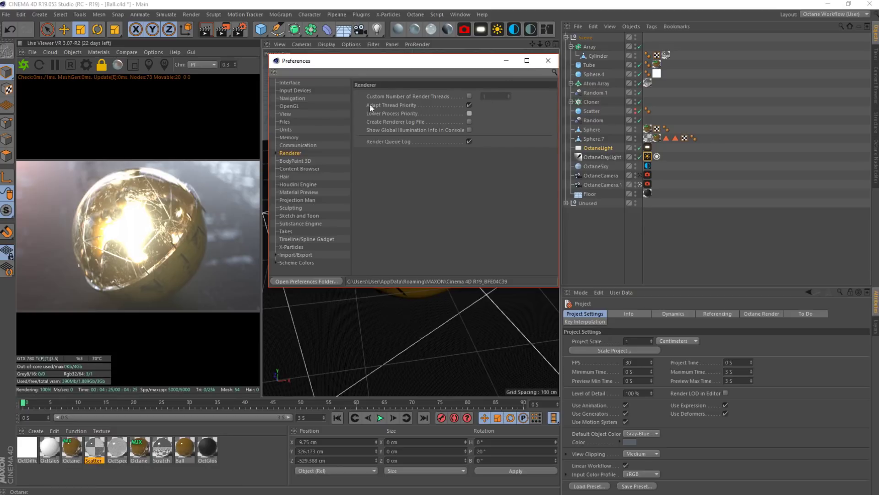
left_click(545, 61)
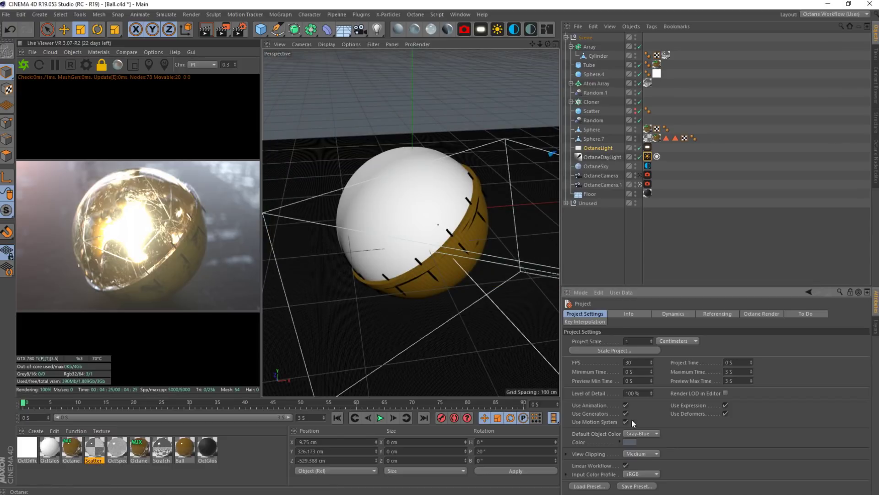
Step: Switch back to Task Manager and check the CINEMA 4D.exe priority with the preferences closed
left_click(549, 486)
right_click(611, 281)
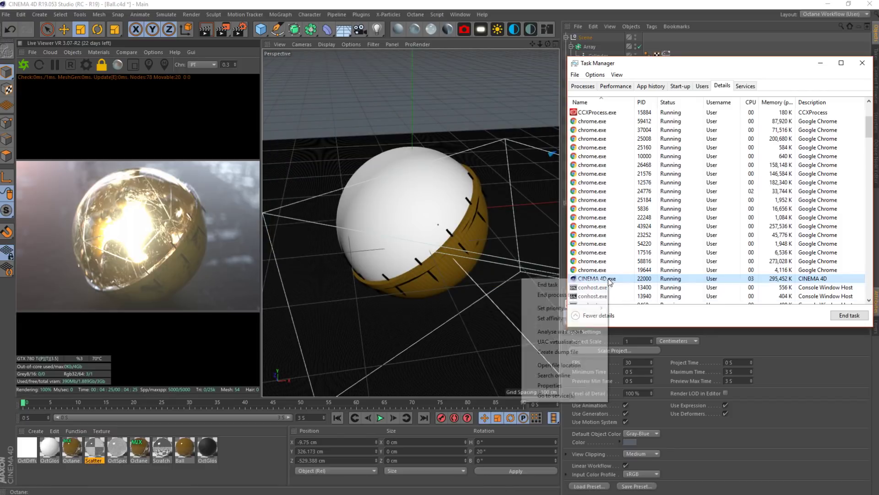
mouse_move(576, 313)
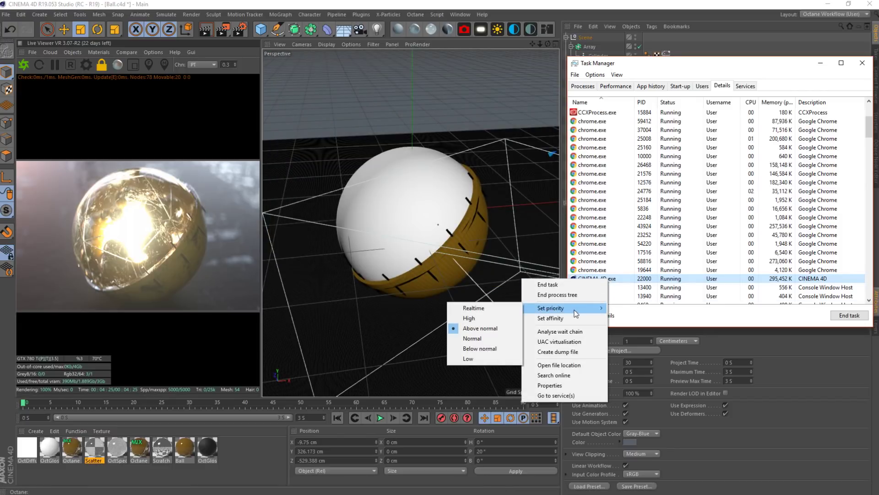
left_click(760, 71)
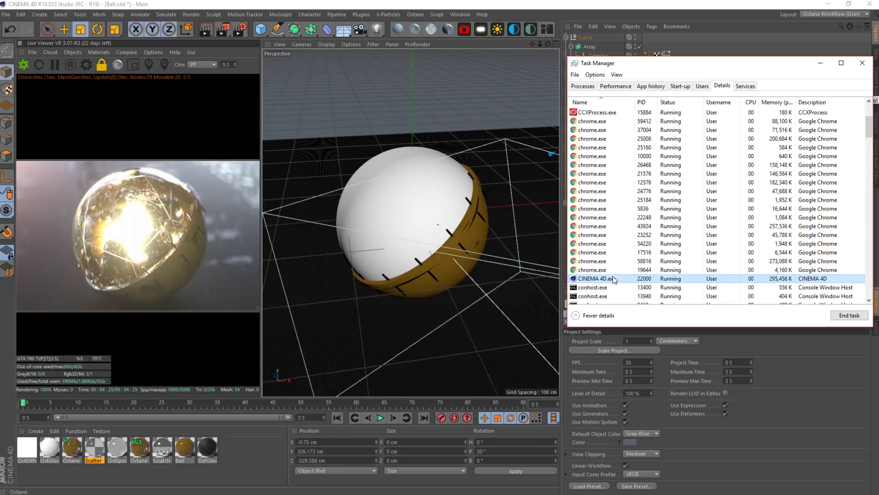
Step: Close Task Manager and check the Render Instances option in the Cloner's object properties
left_click(870, 61)
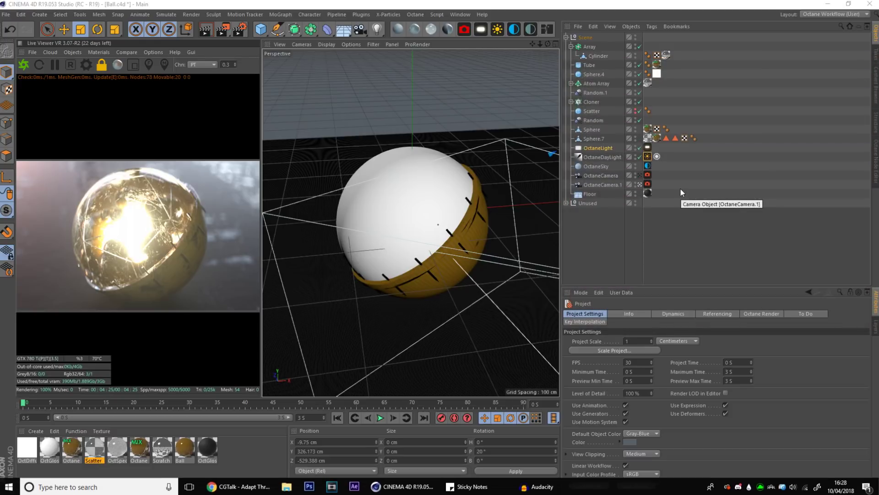
left_click(667, 214)
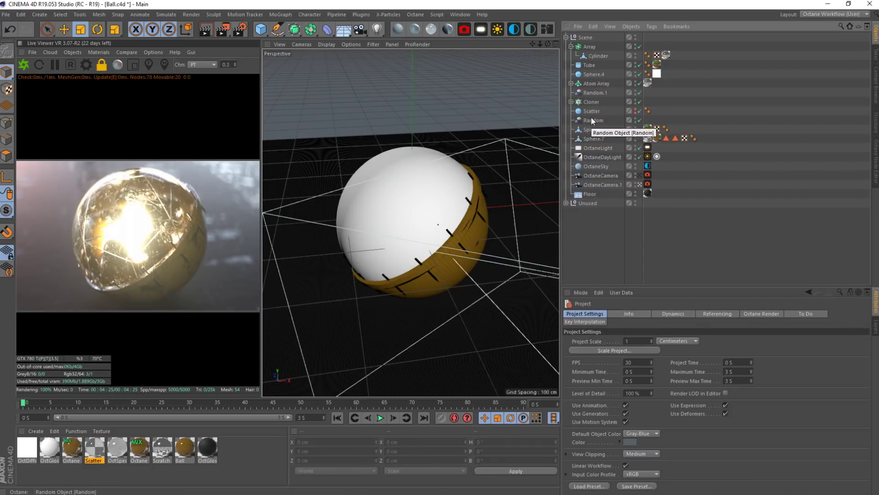
left_click(591, 101)
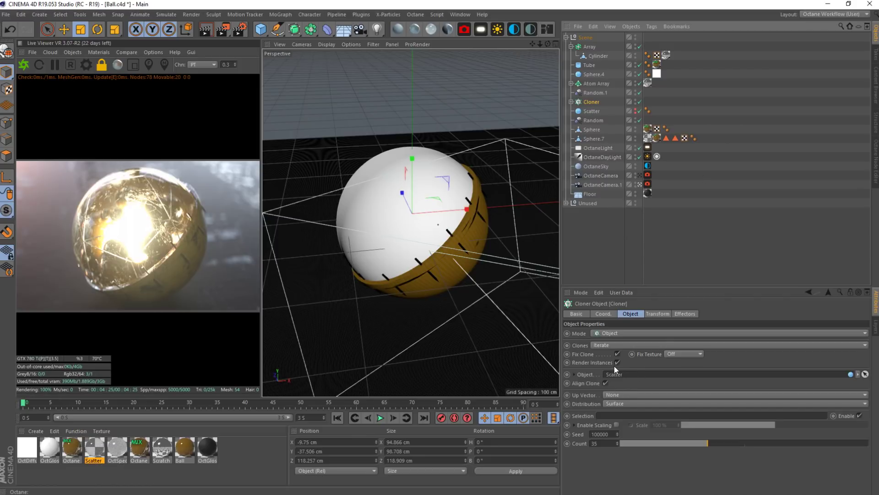
left_click(705, 249)
Step: Inspect the segment settings of Sphere.4 and the Tube, and view the properties of the Cylinder inside the Array
left_click(595, 74)
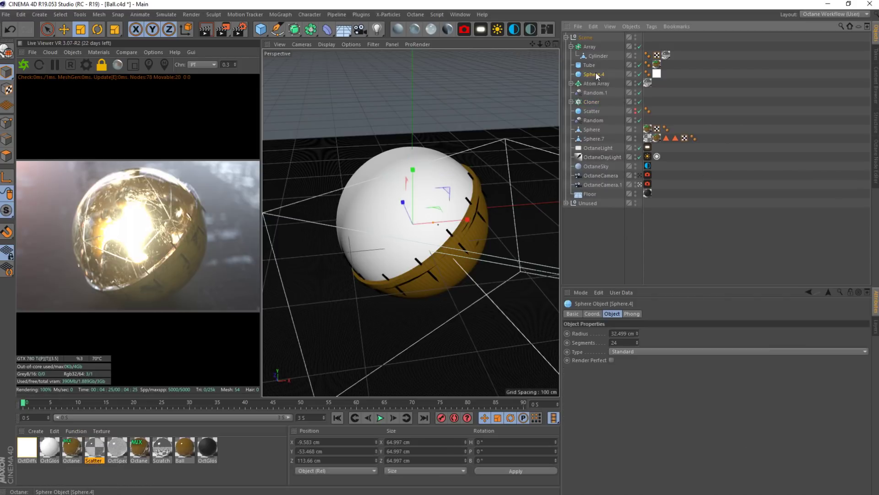
left_click(632, 342)
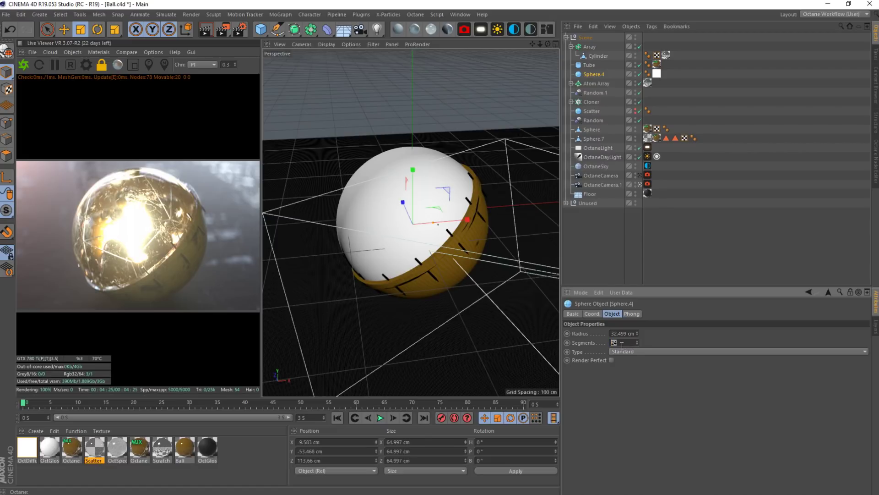
left_click(586, 66)
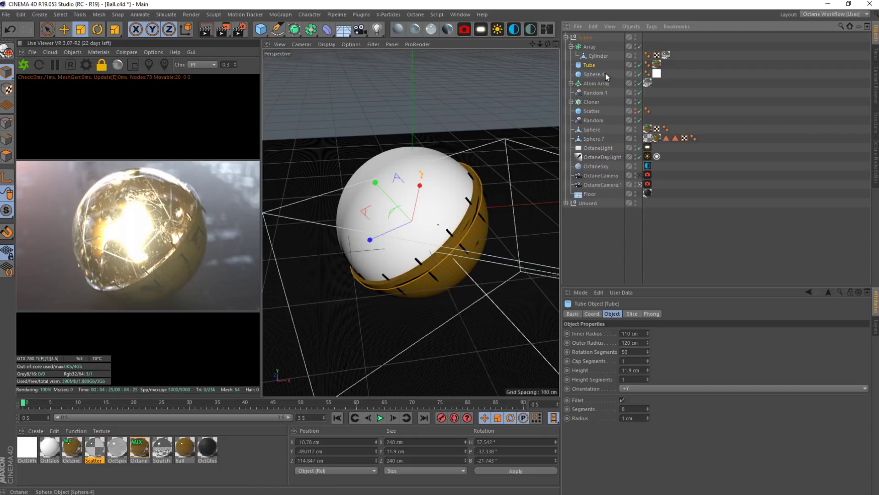
left_click(594, 56)
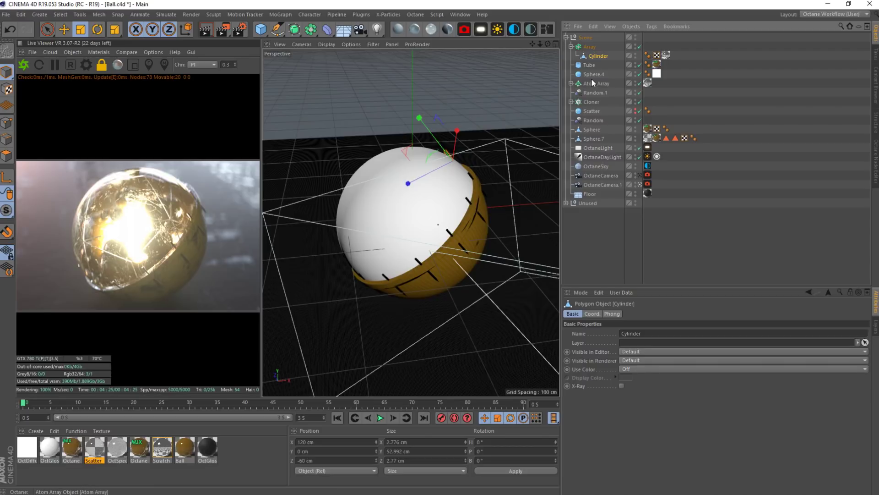
Step: Expand the Cloner to inspect the segments of its Small sphere, and view the basic properties of Sphere.7
left_click(571, 102)
left_click(594, 111)
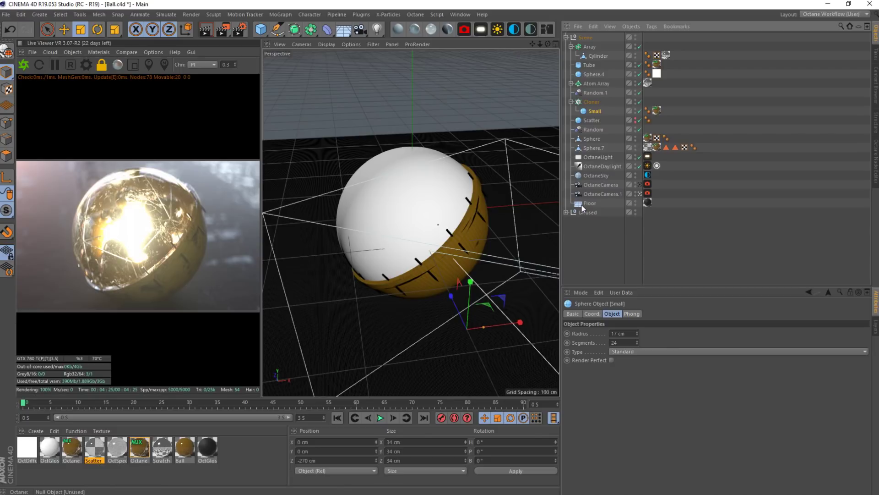
left_click(603, 238)
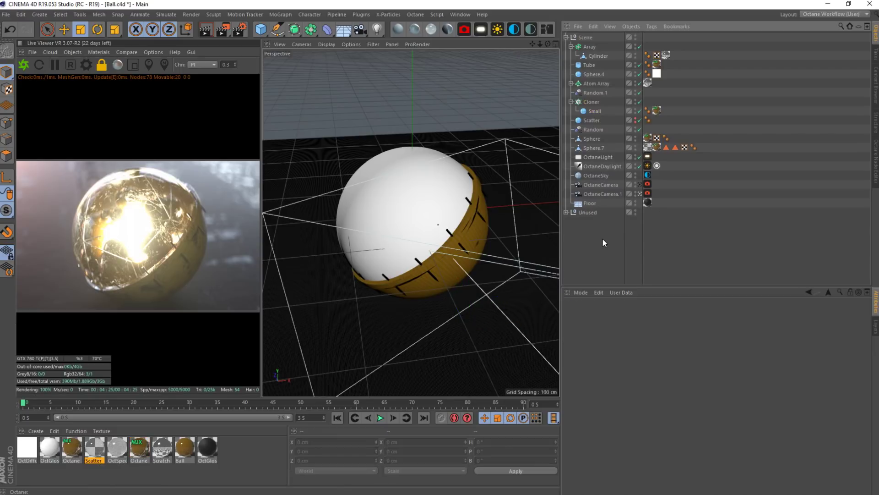
left_click(597, 148)
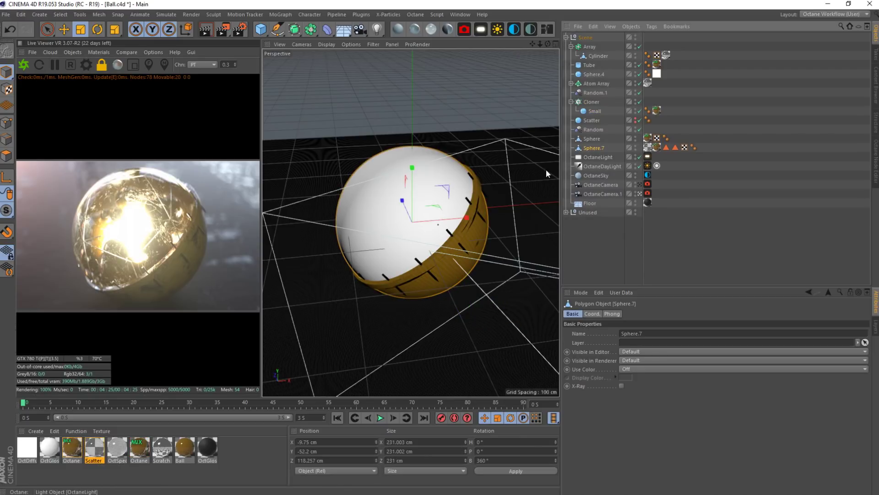
left_click(636, 254)
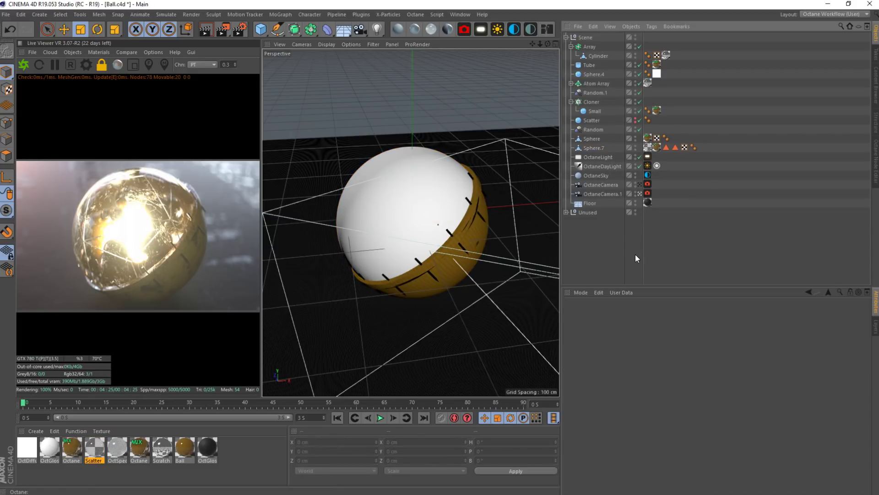
Step: Open the render settings and review the main Octane Renderer options and the output size and frame range
left_click(240, 29)
left_click_drag(430, 40, 409, 49)
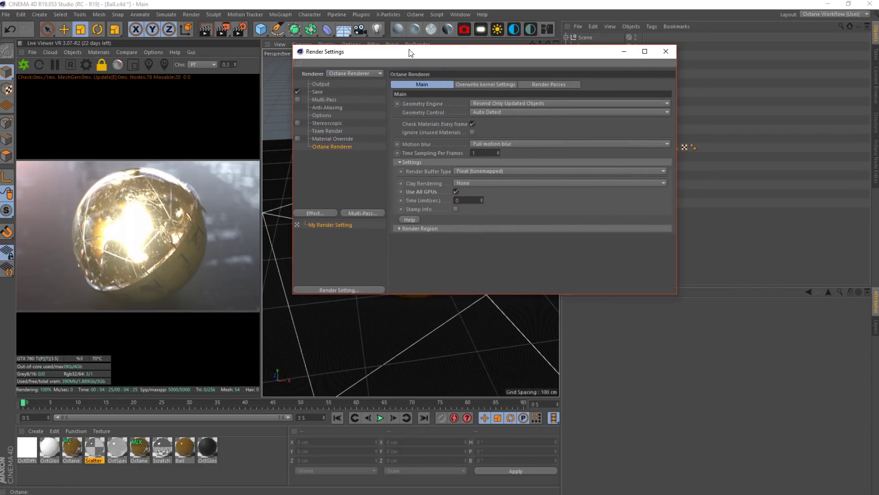
left_click(319, 84)
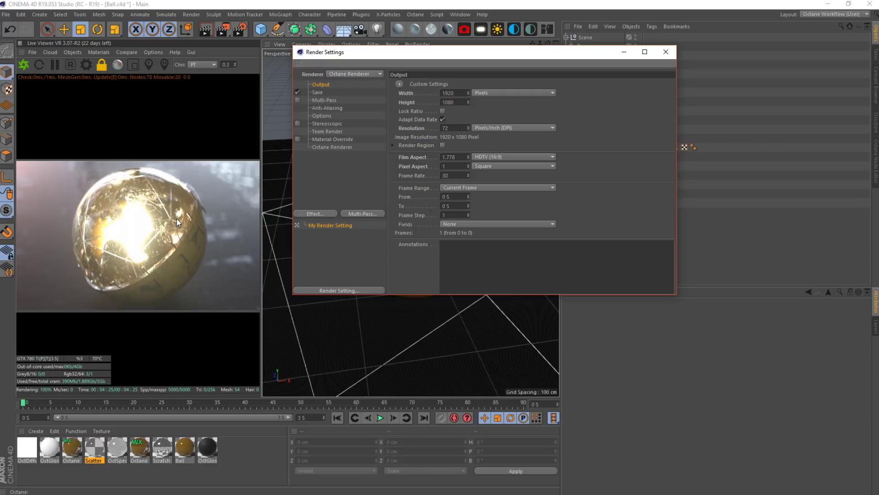
Step: Review the available file formats and bit depths in the render's Save settings, keeping TIFF and 32 Bit/Channel
left_click(317, 93)
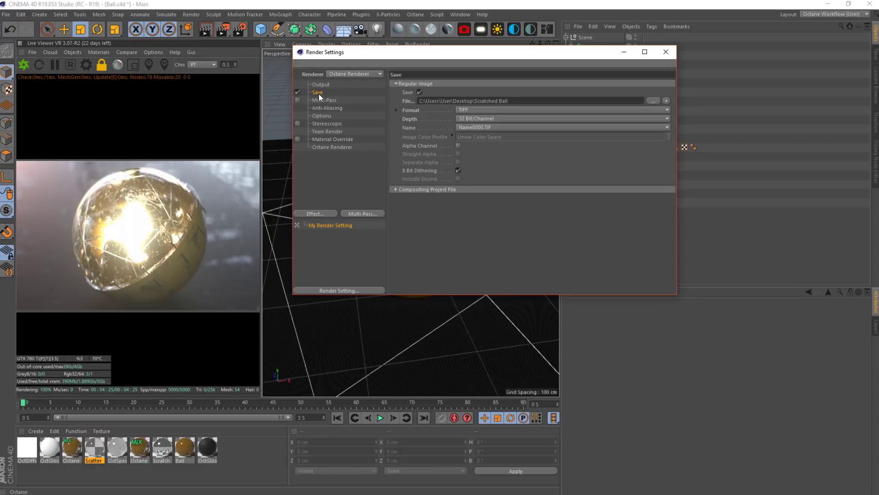
left_click(483, 110)
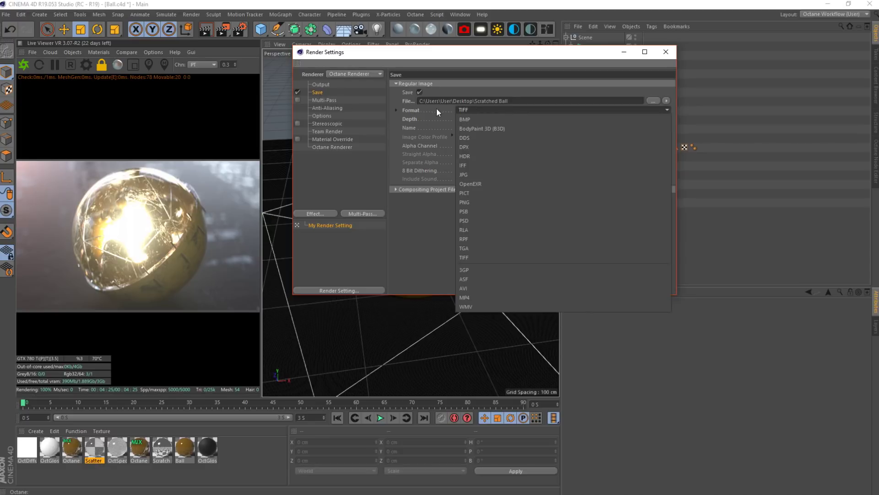
left_click(438, 110)
left_click(469, 118)
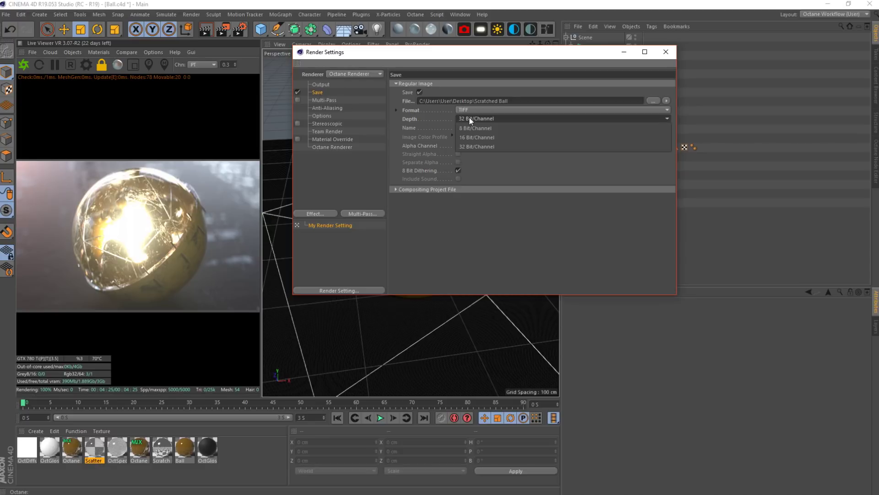
left_click(436, 119)
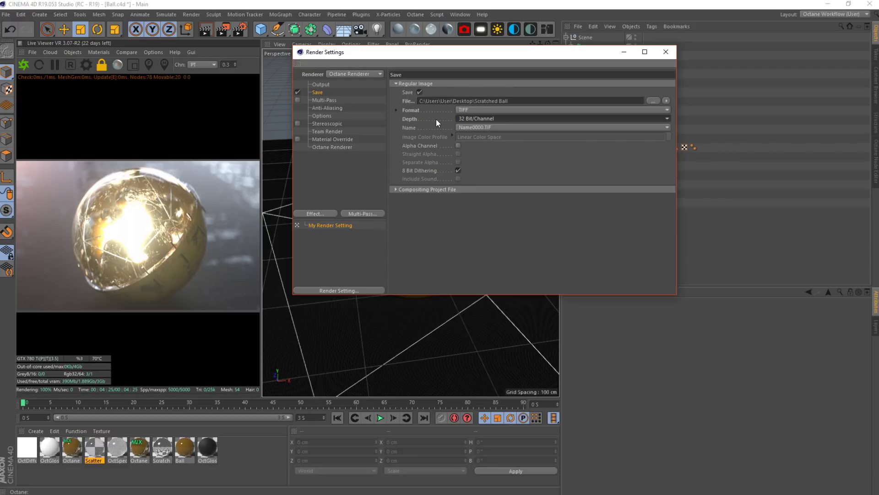
Step: Recheck the format and depth choices for the saved image and close the render settings
left_click(465, 110)
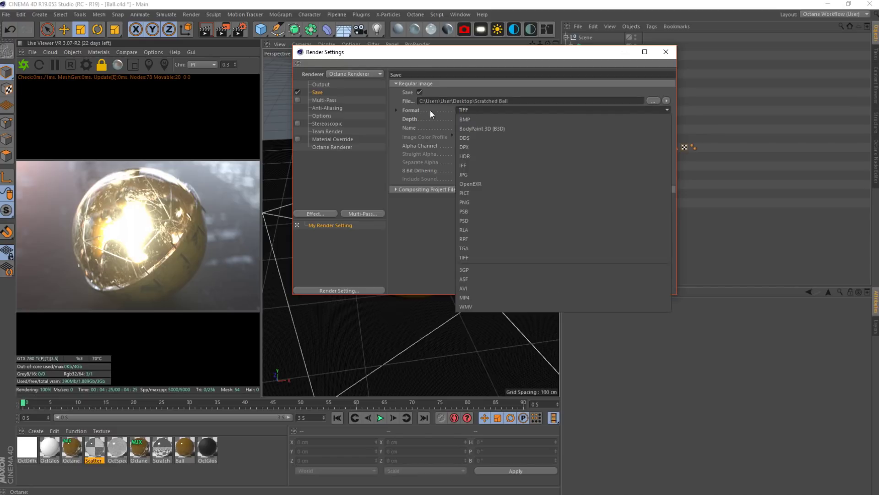
left_click(439, 111)
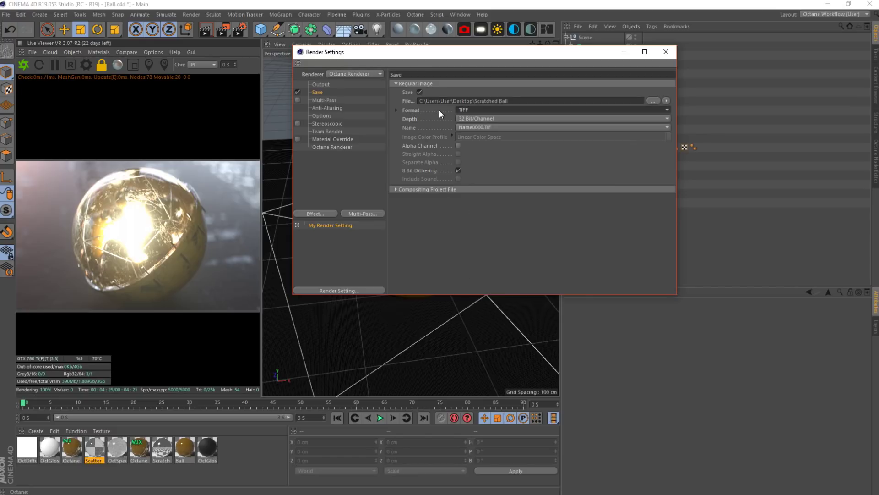
left_click(463, 119)
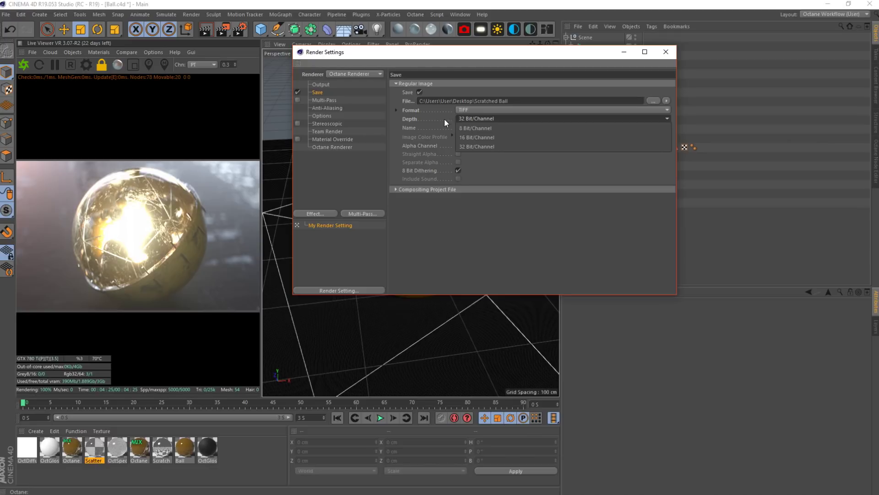
left_click(444, 119)
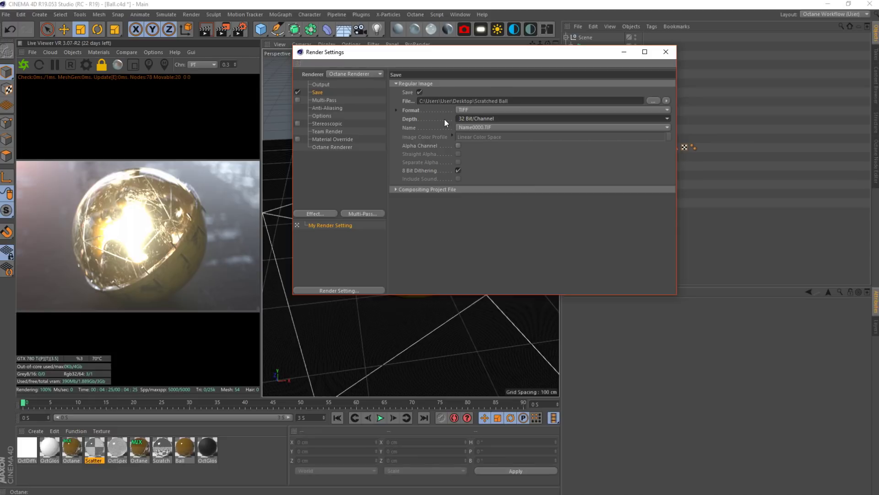
left_click(666, 51)
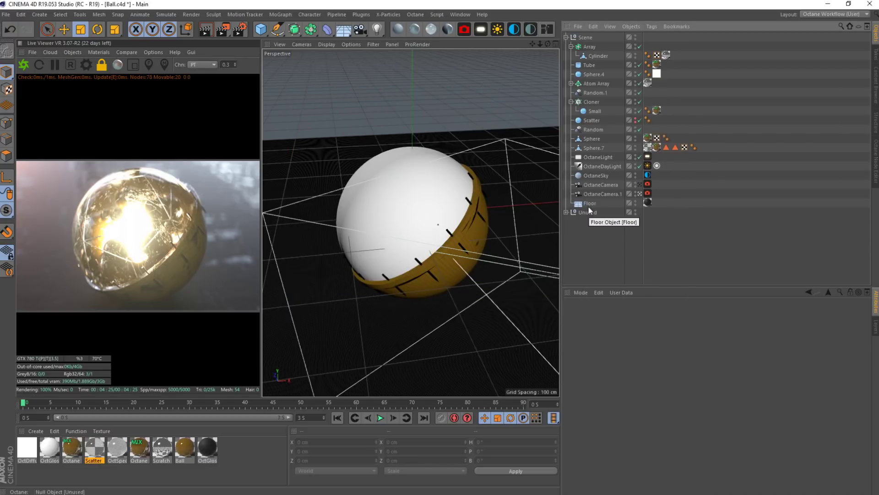